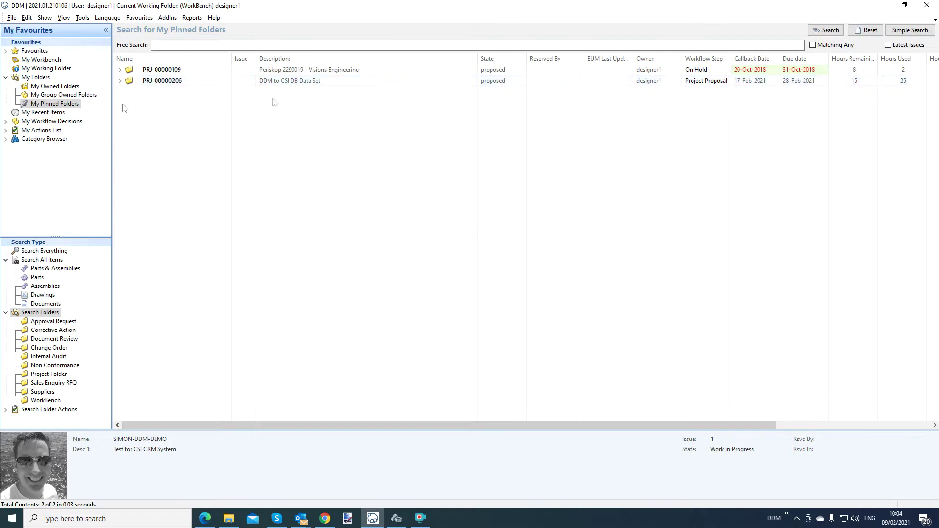
- Expand the DDM to CSI DB Data Set project's Data folder and browse the parts listed under NDP Data
left_click(120, 80)
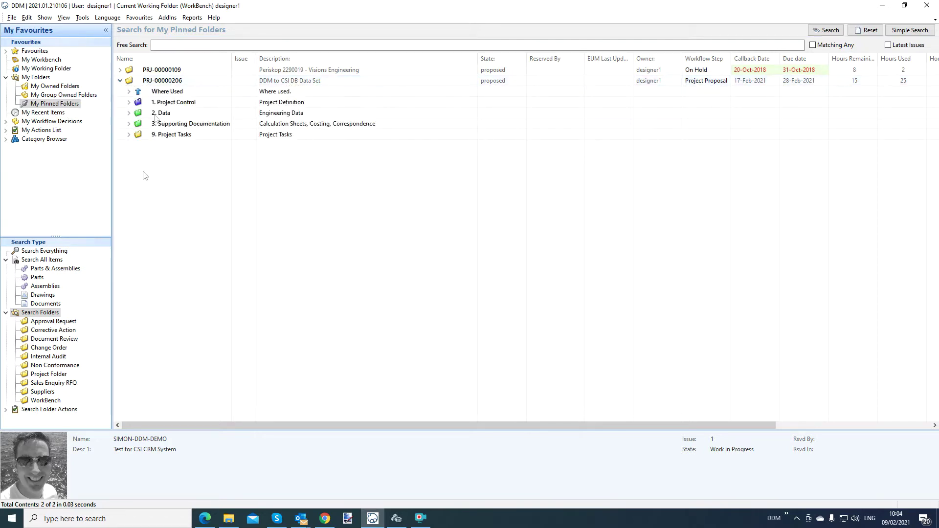
left_click(128, 112)
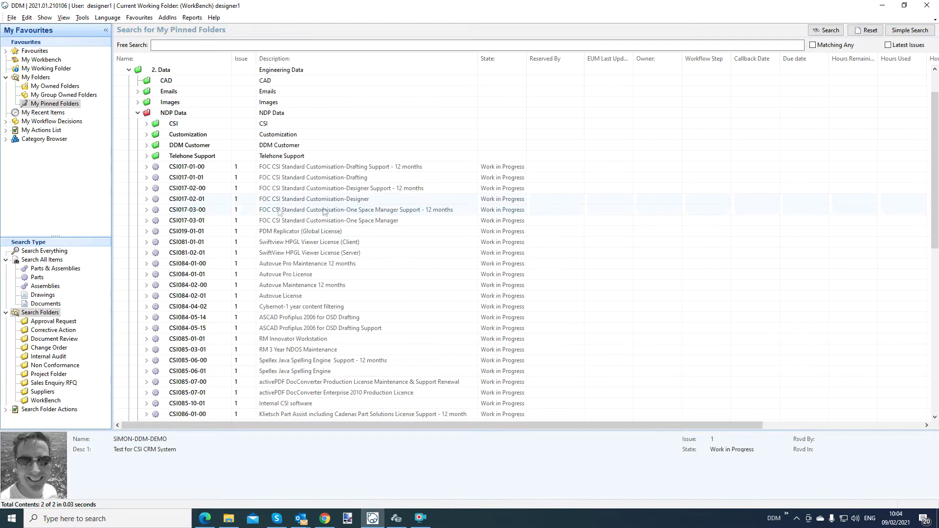
left_click(341, 263)
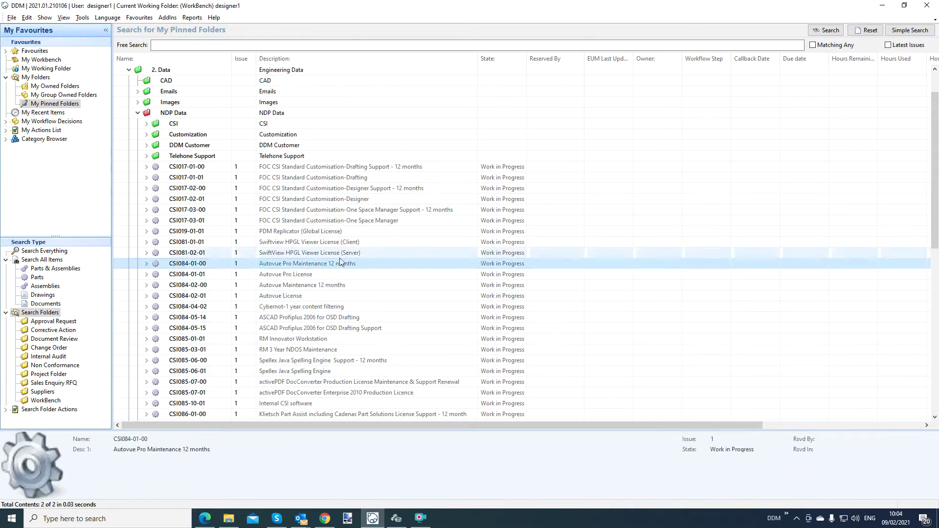
scroll(339, 258, "down", 3)
scroll(340, 258, "up", 3)
left_click(320, 168)
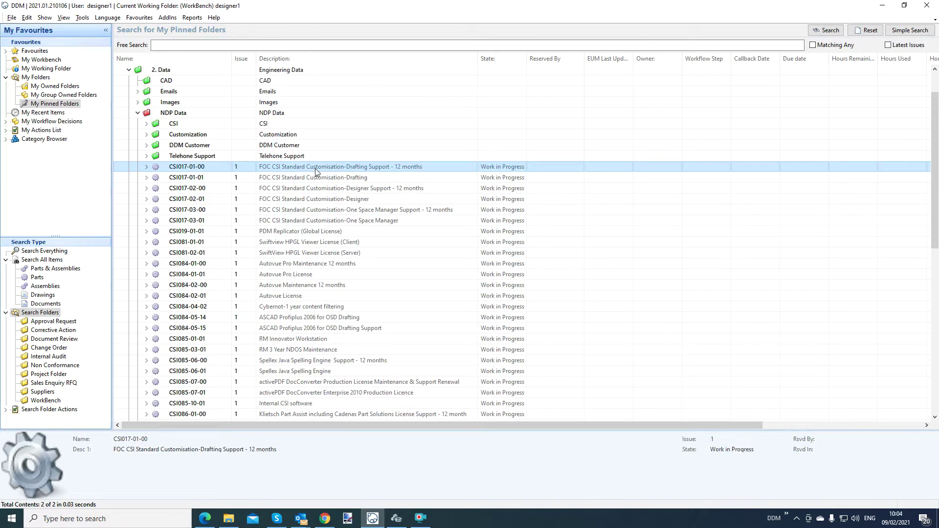
scroll(308, 166, "down", 8)
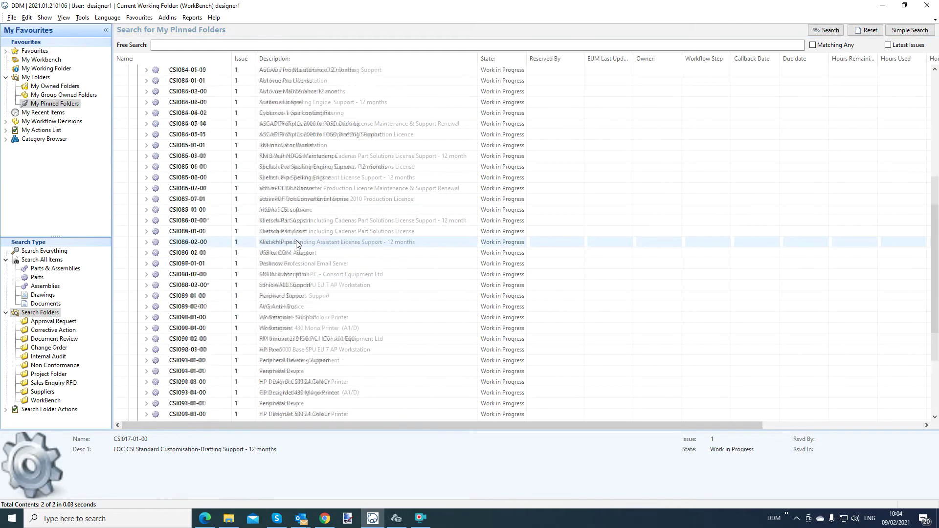
scroll(299, 243, "down", 4)
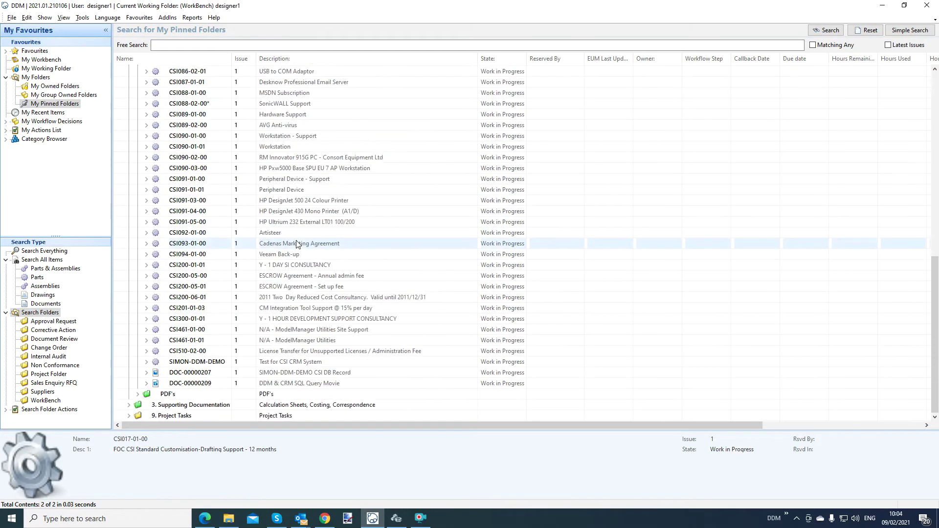
- Open the properties of part SIMON-DDM-DEMO and show its CSI CRM System Live attributes
left_click(274, 364)
right_click(274, 365)
left_click(297, 360)
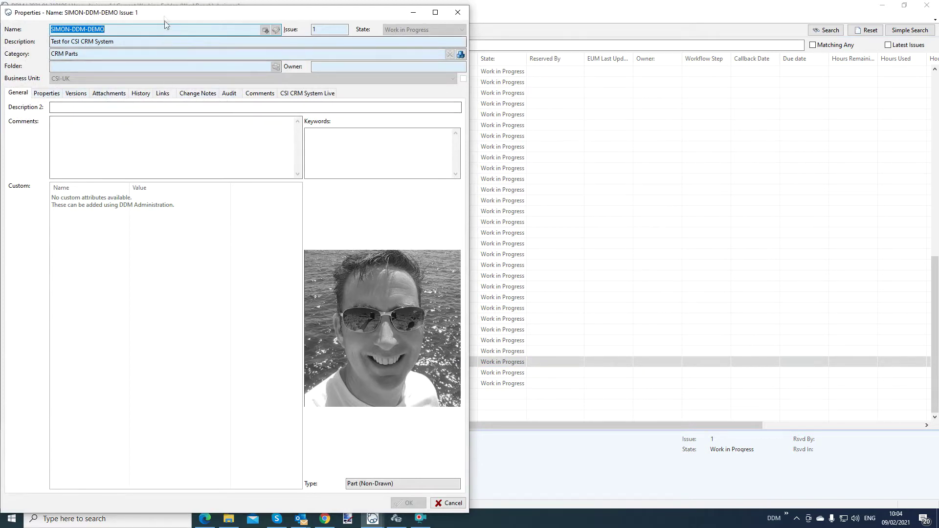
left_click_drag(164, 12, 165, 9)
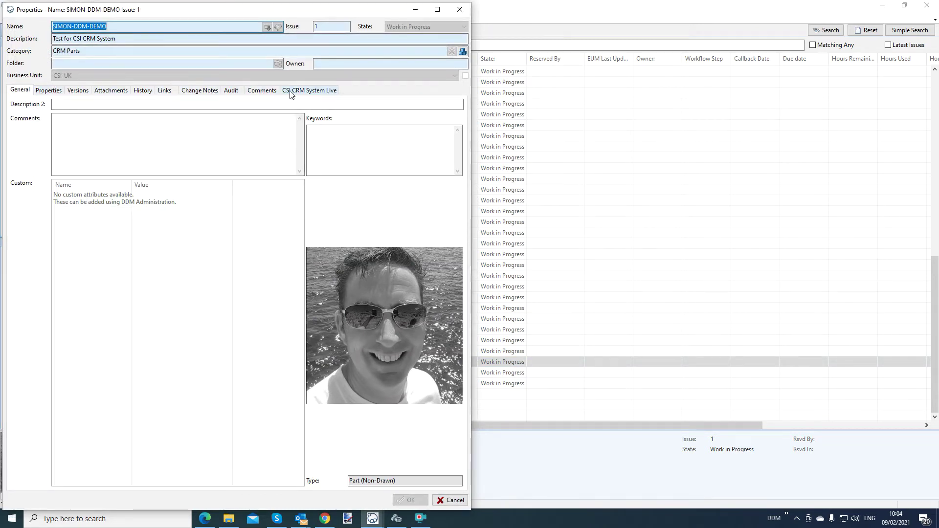
left_click(318, 90)
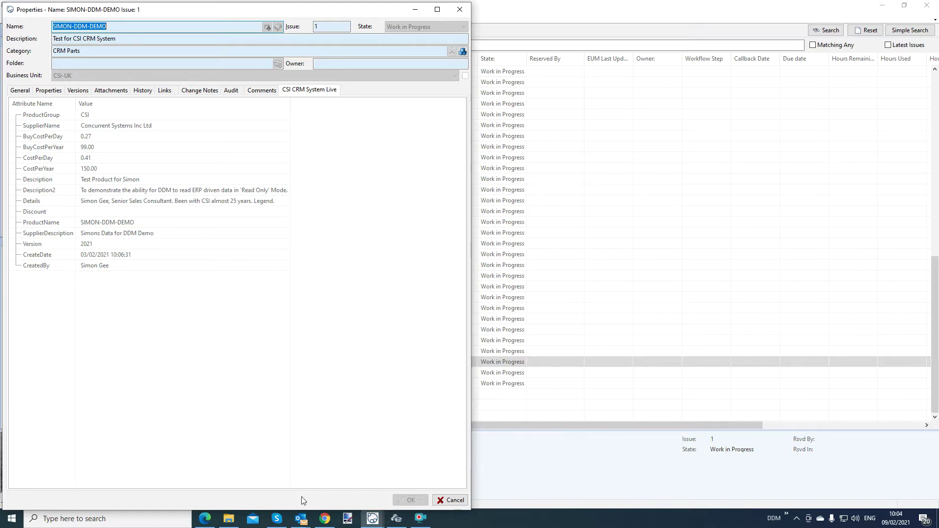
- Switch to the CSI Customer Support Database in Chrome, search for product SIMON-DDM-DEMO and review its details
mouse_move(329, 524)
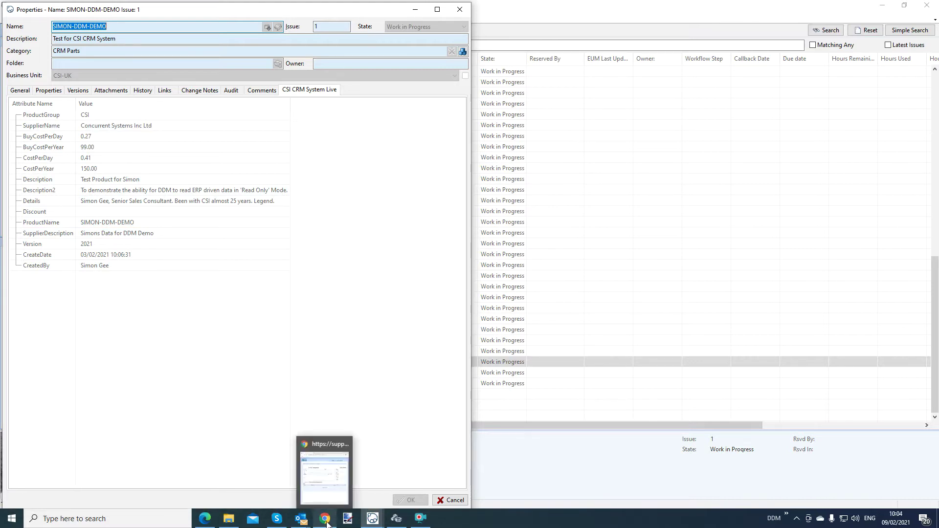
left_click(328, 484)
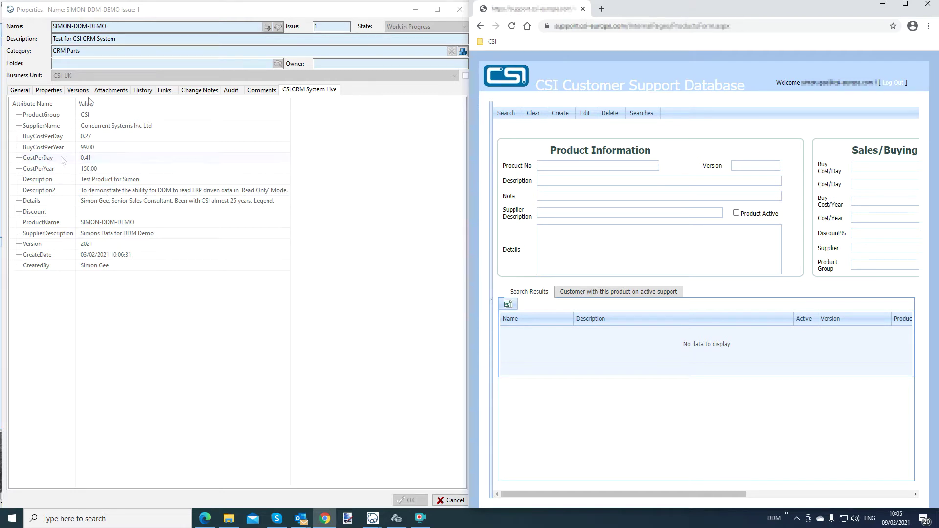
left_click(33, 27)
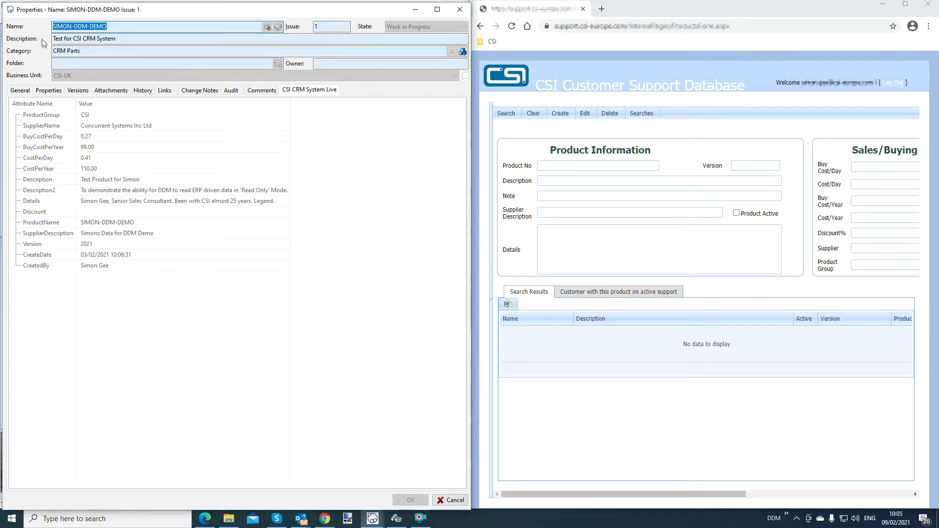
left_click(577, 166)
left_click(574, 183)
left_click(506, 114)
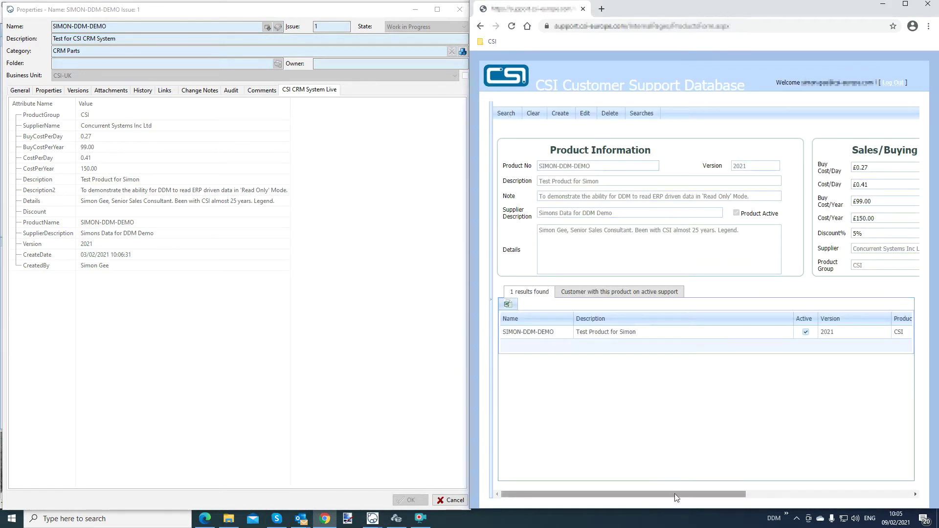
left_click_drag(674, 497, 620, 499)
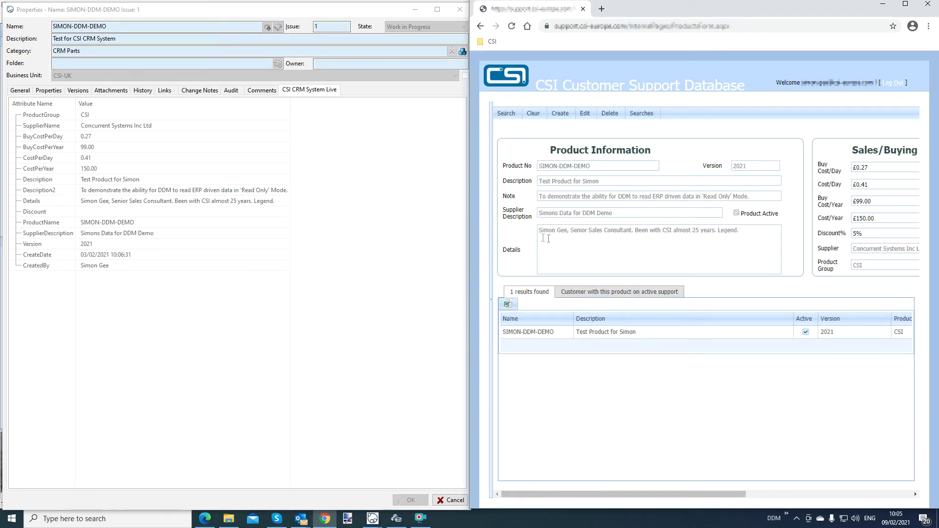
left_click_drag(737, 230, 551, 230)
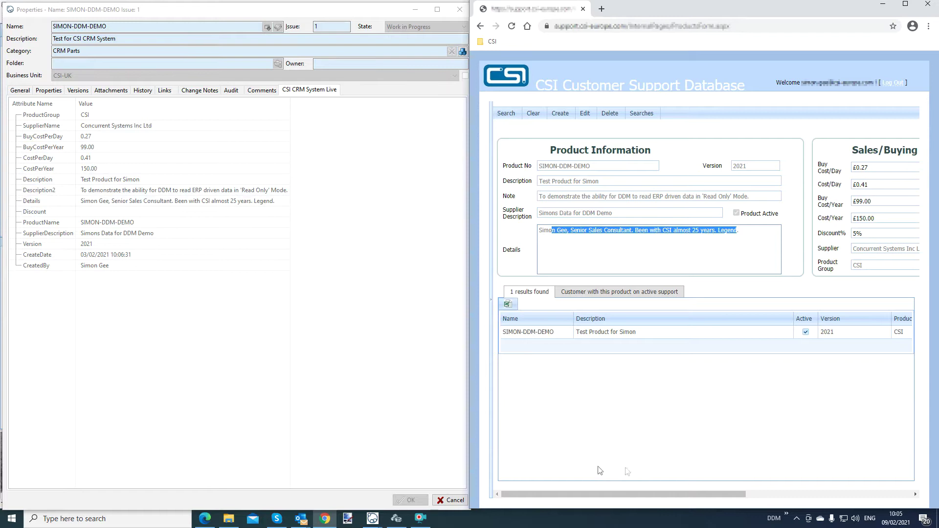
- Edit the SIMON-DDM-DEMO product record, setting the supplier to Costco and the yearly cost to £100, and save it
left_click(585, 117)
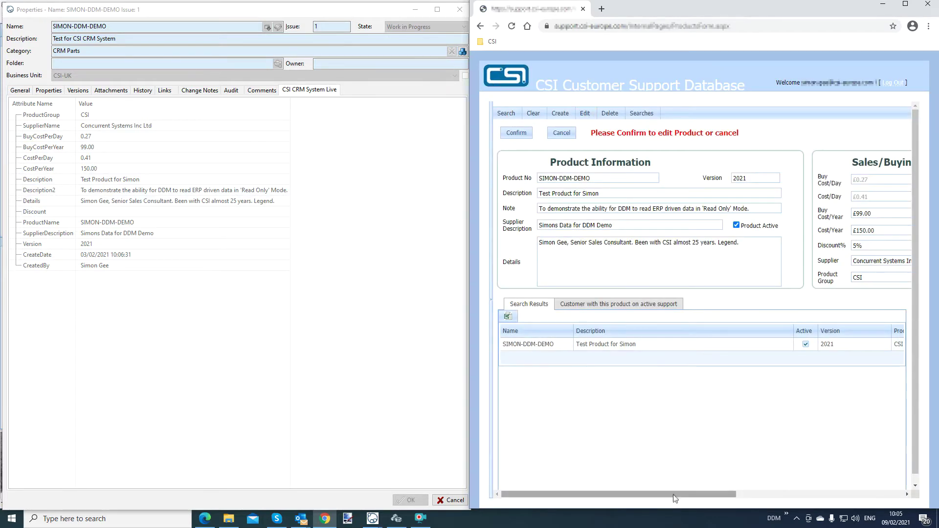
left_click_drag(659, 494, 738, 482)
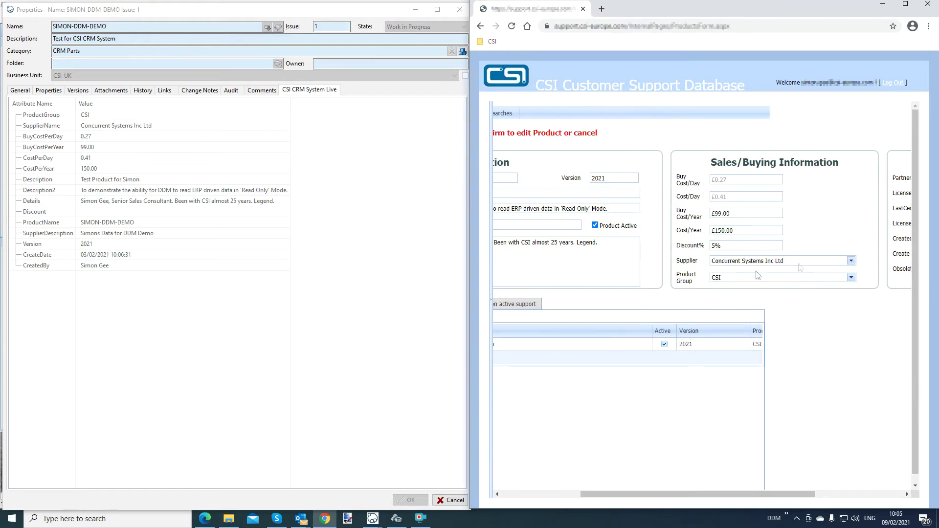
left_click(851, 262)
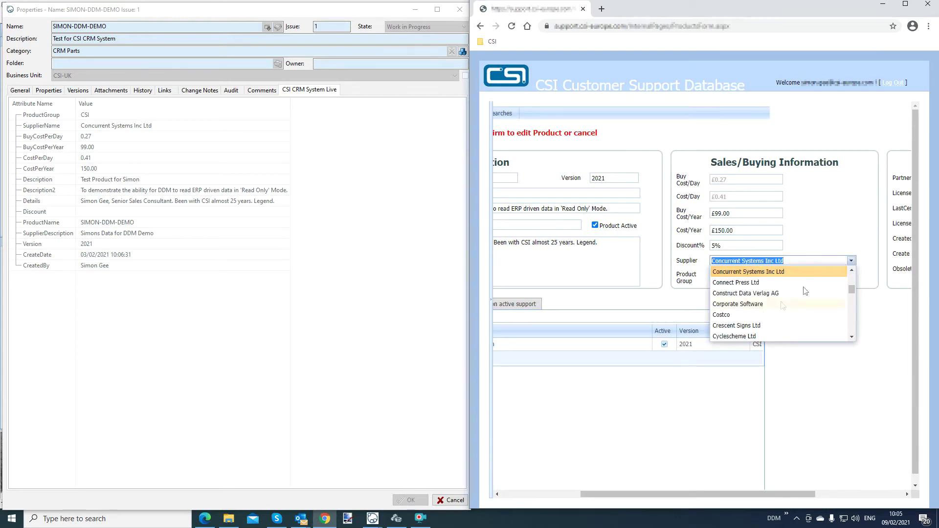
left_click(744, 316)
left_click(744, 233)
type("1")
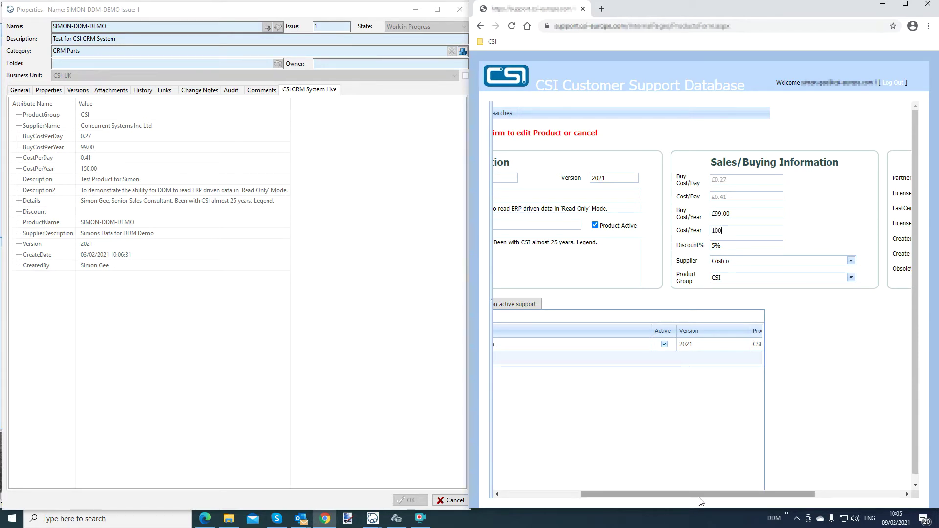
key("Return")
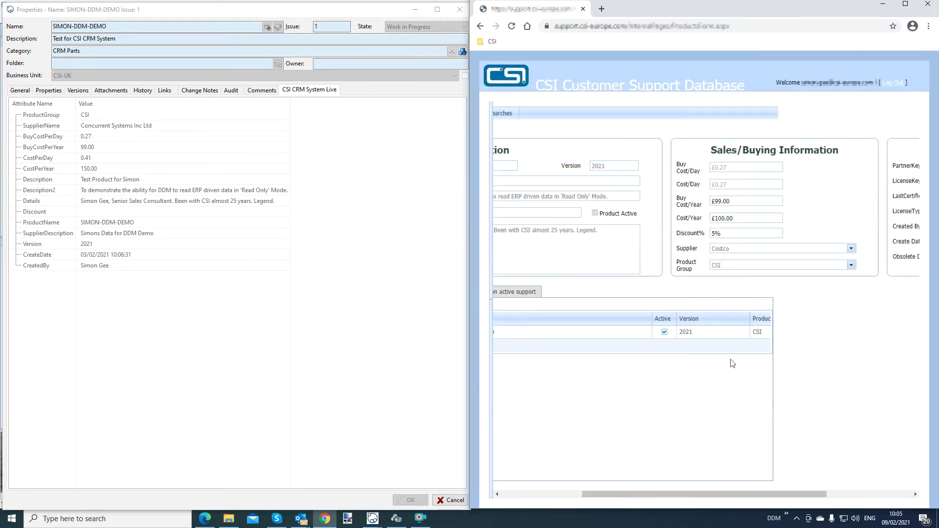
left_click_drag(707, 494, 604, 496)
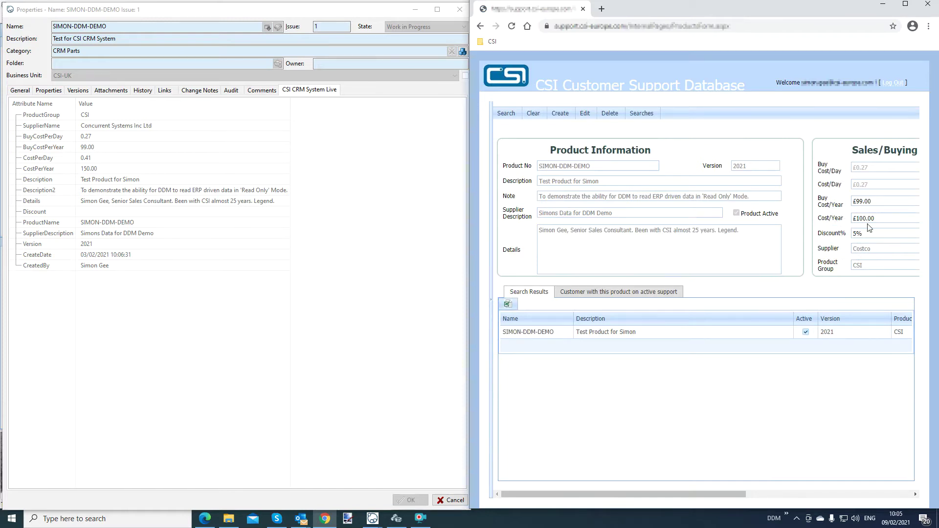
- Close and reopen the SIMON-DDM-DEMO part properties in DDM and show the live CRM attributes again
left_click(454, 500)
left_click(454, 501)
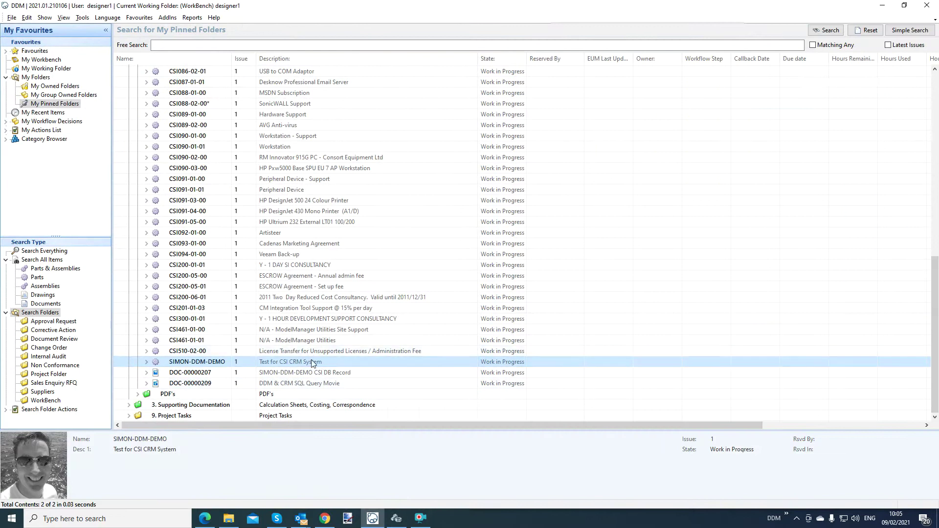
right_click(336, 361)
left_click(337, 353)
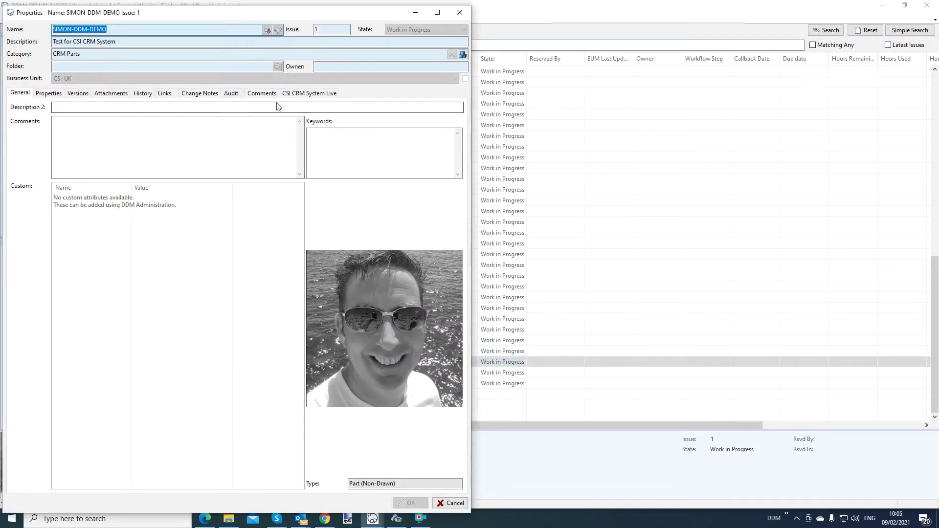
left_click(313, 94)
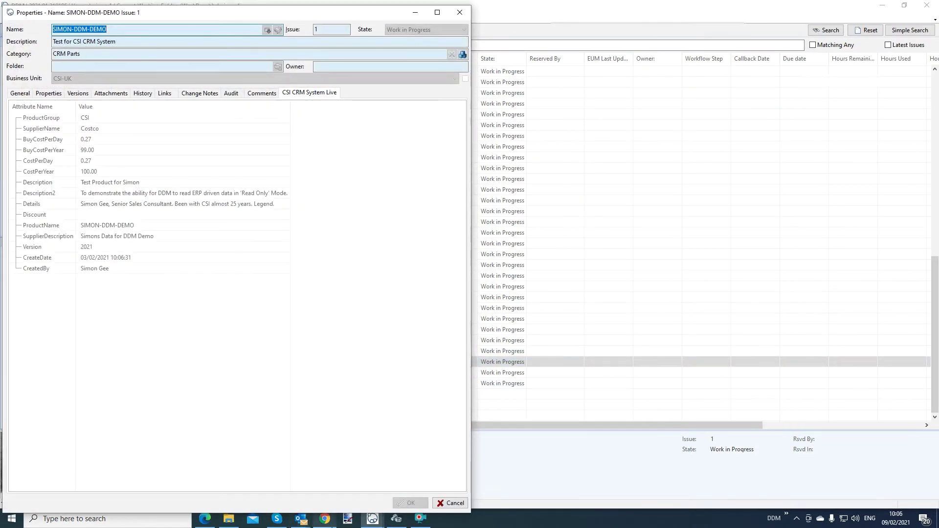
- Place the support database beside the part properties and compare the SupplierName and CostPerYear attributes with the product record
left_click_drag(327, 506, 328, 509)
left_click(325, 518)
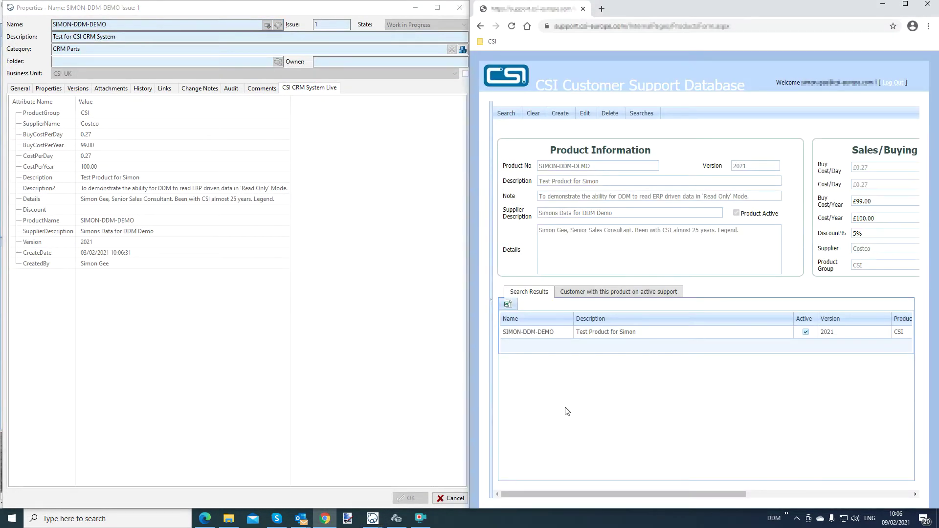
left_click(101, 128)
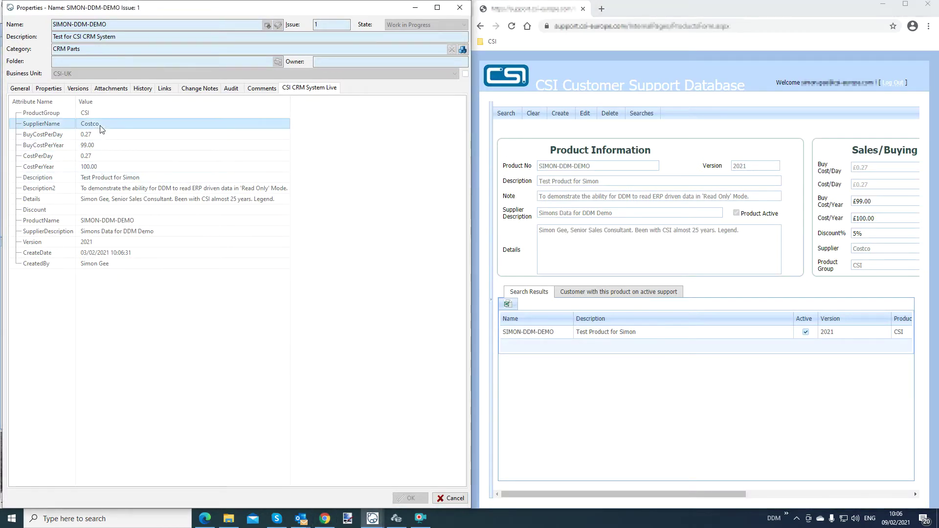
left_click(103, 167)
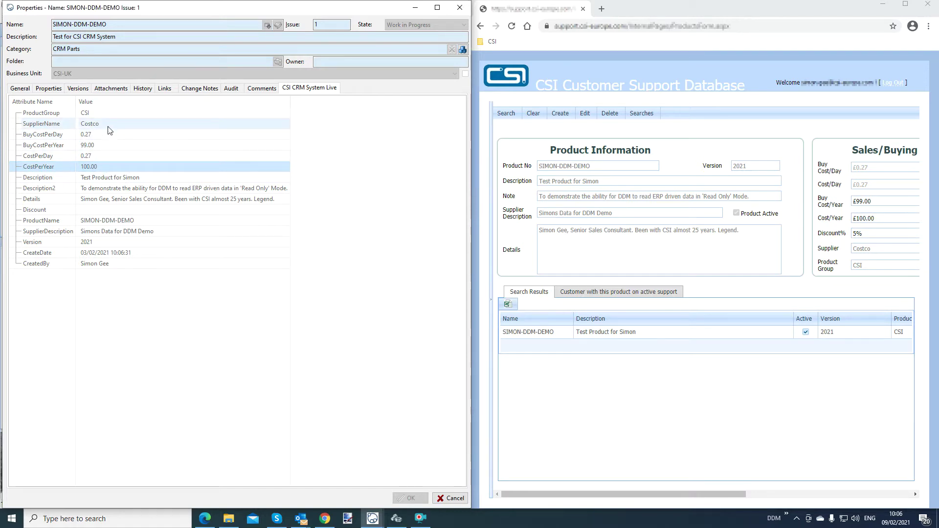
- Edit the product record in the support database, setting the supplier to Concurrent Systems Inc Ltd and the yearly cost to £200, and save it
left_click(585, 117)
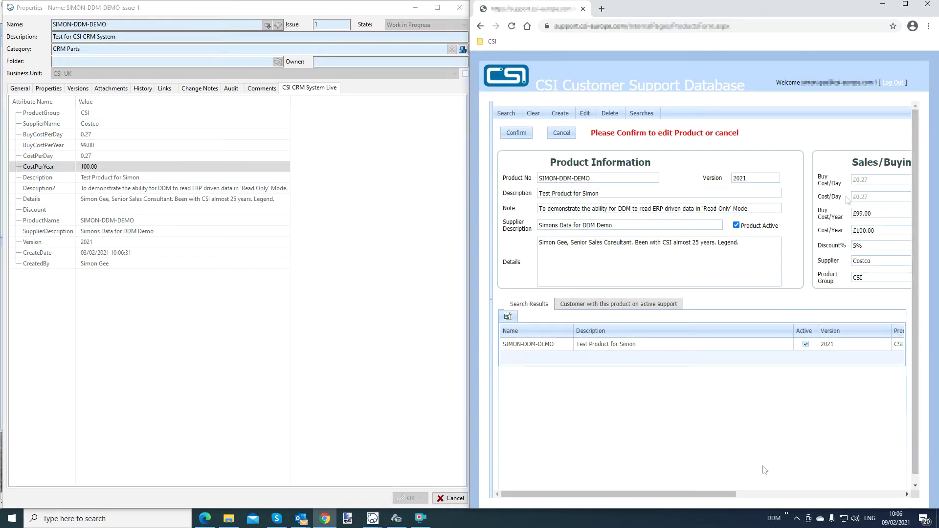
left_click_drag(721, 495, 820, 494)
left_click(816, 261)
type("Concinno Ltd")
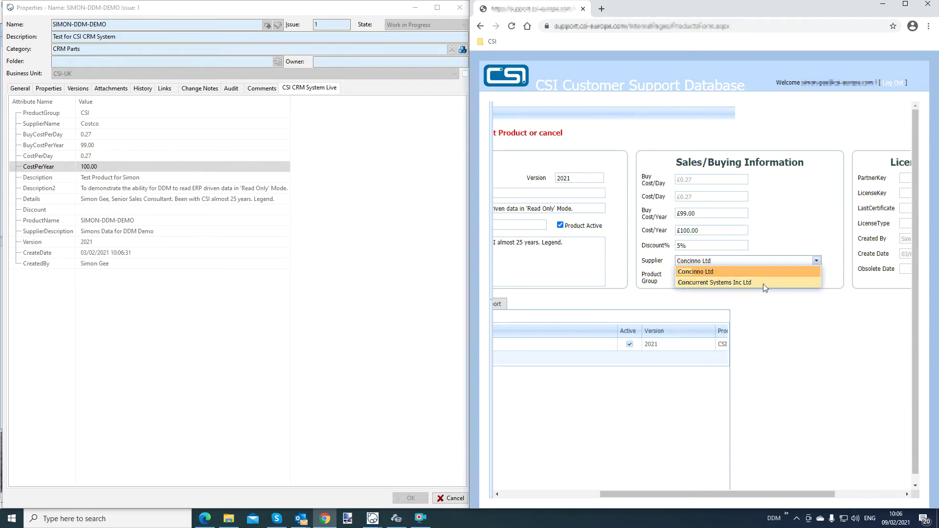
left_click(763, 283)
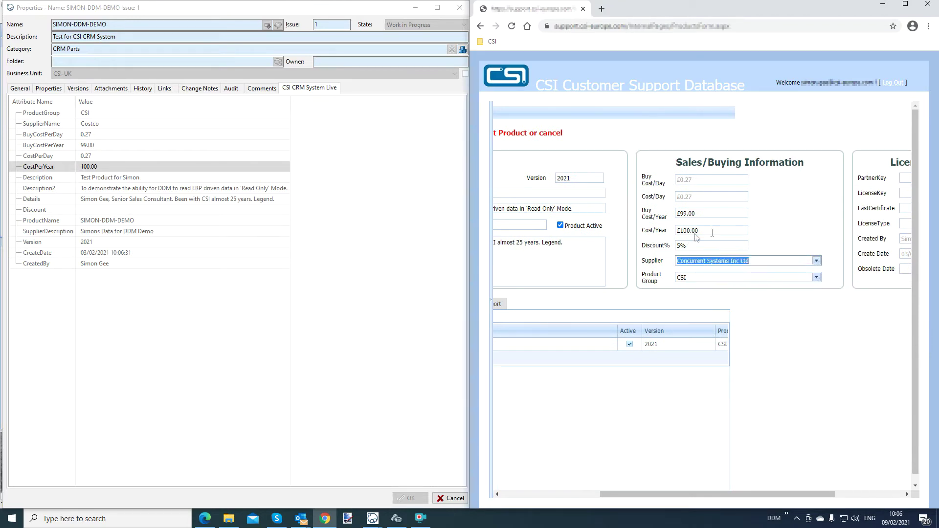
left_click(692, 230)
type("2")
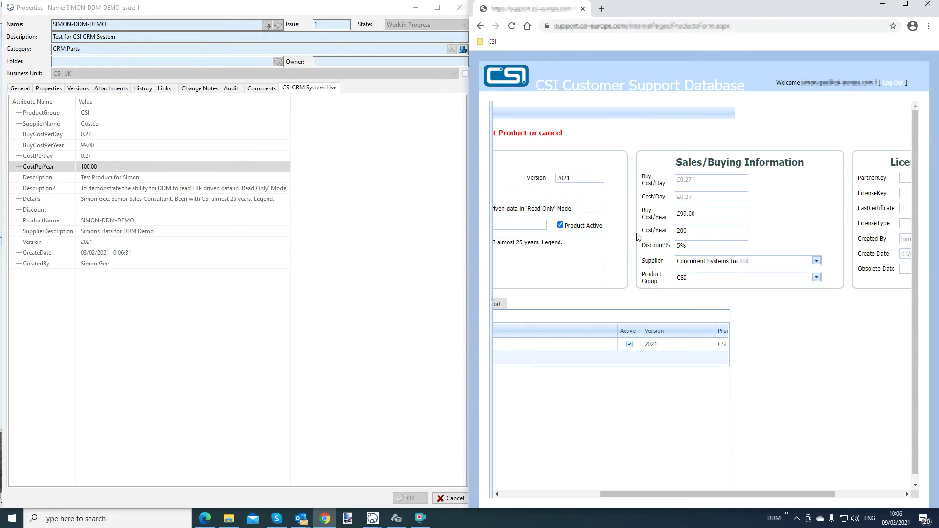
left_click(638, 237)
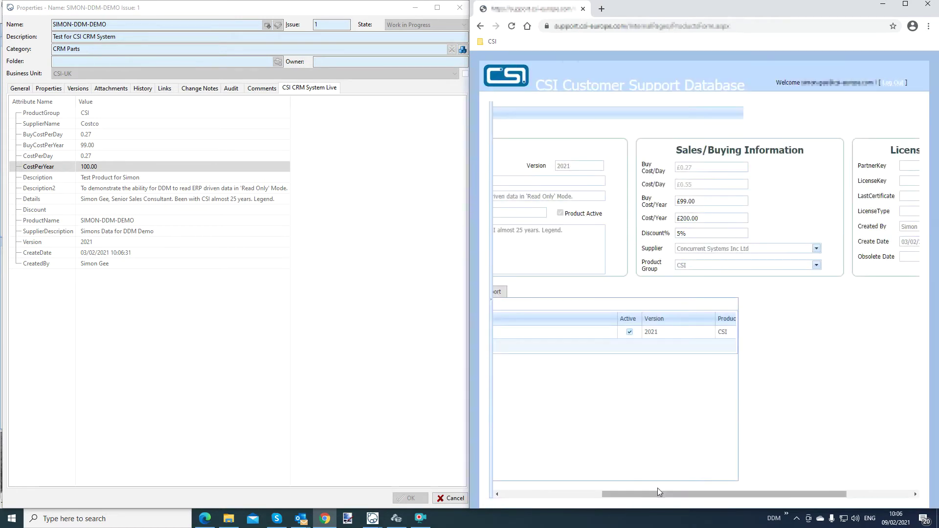
left_click_drag(657, 491, 559, 493)
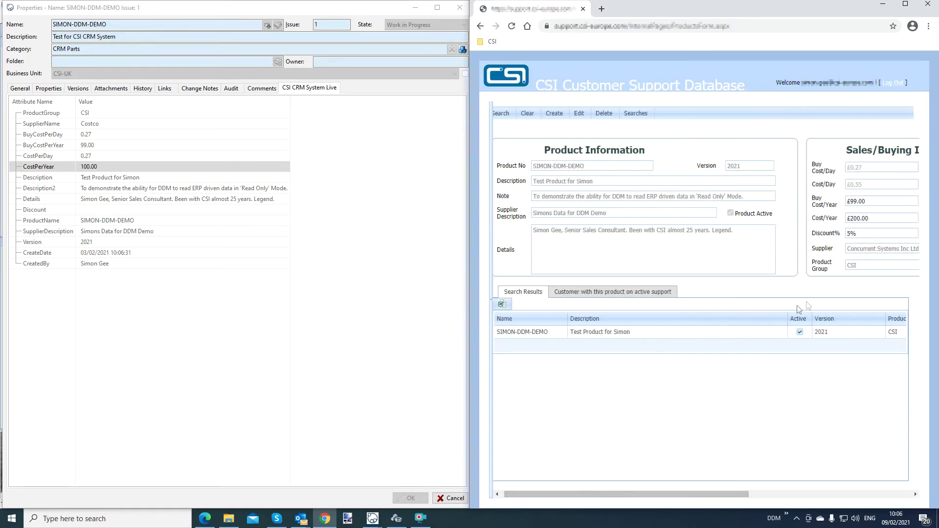
left_click_drag(847, 248, 897, 241)
left_click(874, 216)
- Reopen the SIMON-DDM-DEMO part properties beside the support database and check SupplierName and CostPerYear in the live CRM attributes
left_click(452, 498)
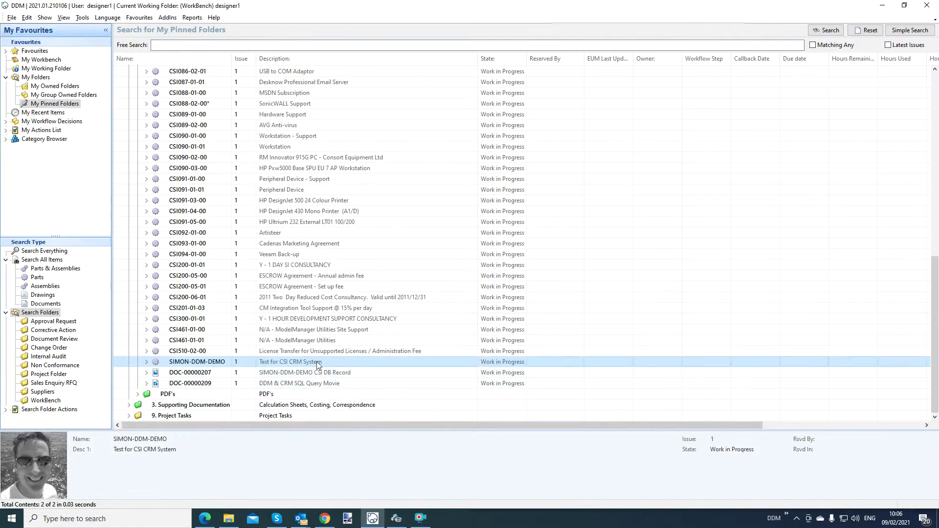
right_click(317, 362)
left_click(347, 353)
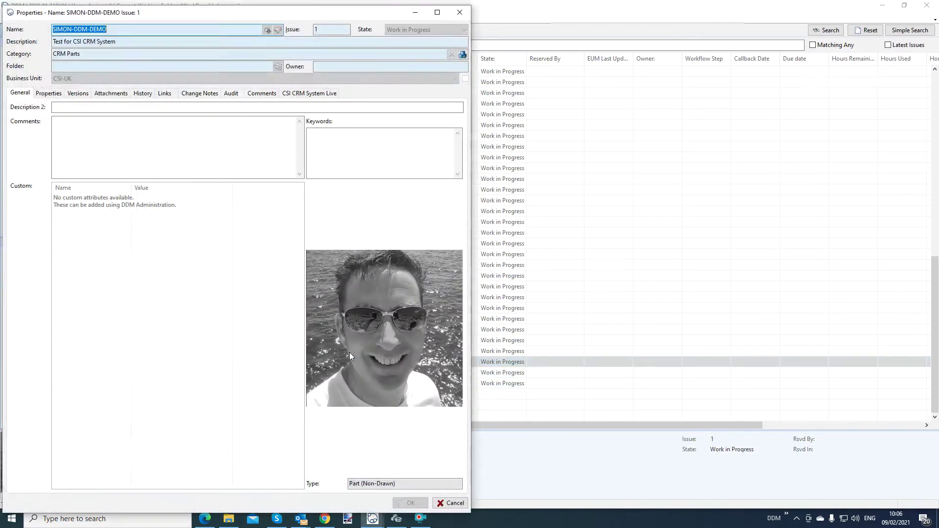
left_click(325, 519)
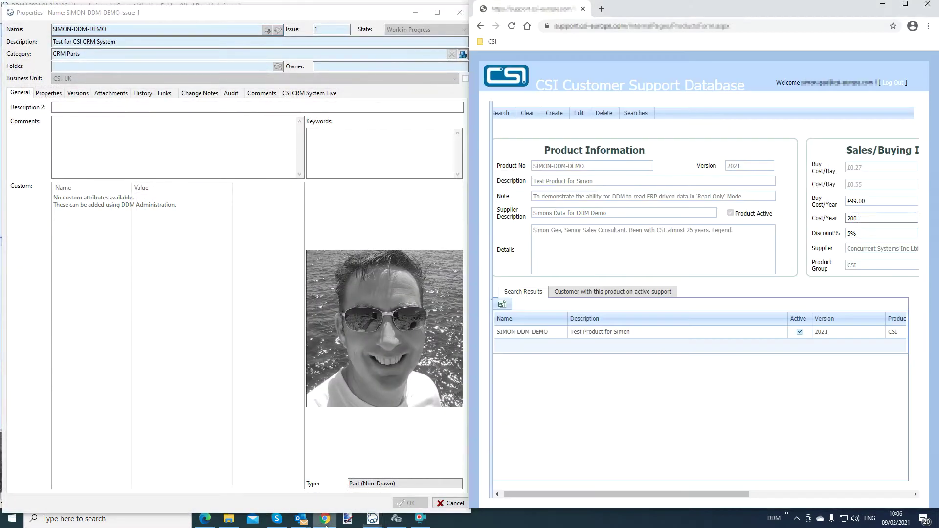
left_click(303, 93)
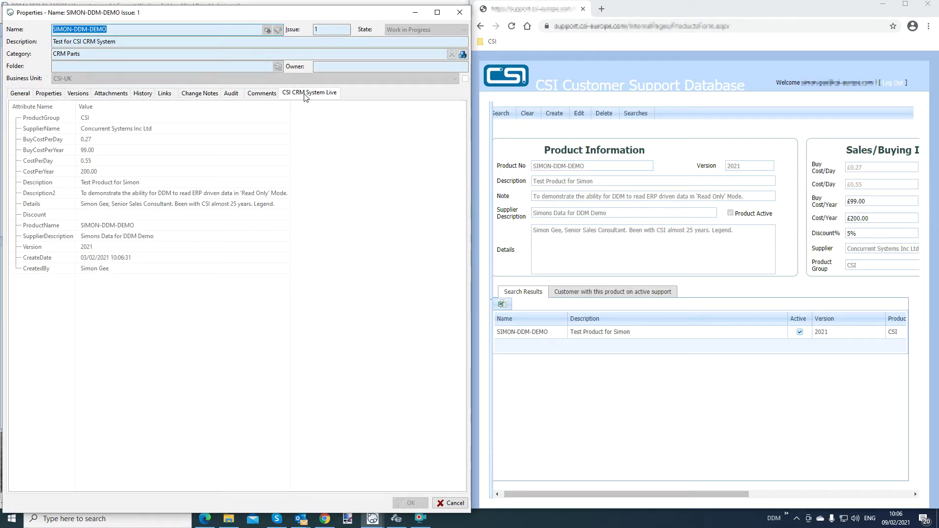
left_click(96, 133)
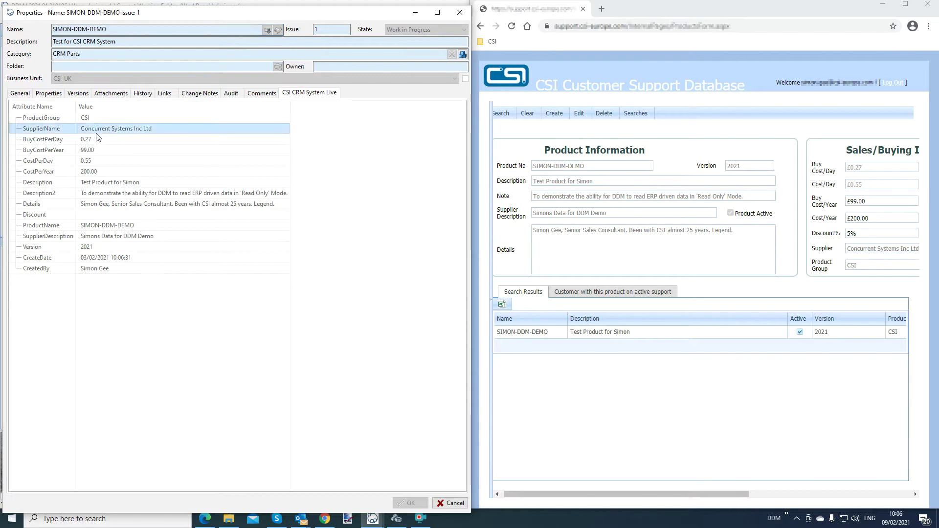
left_click(108, 173)
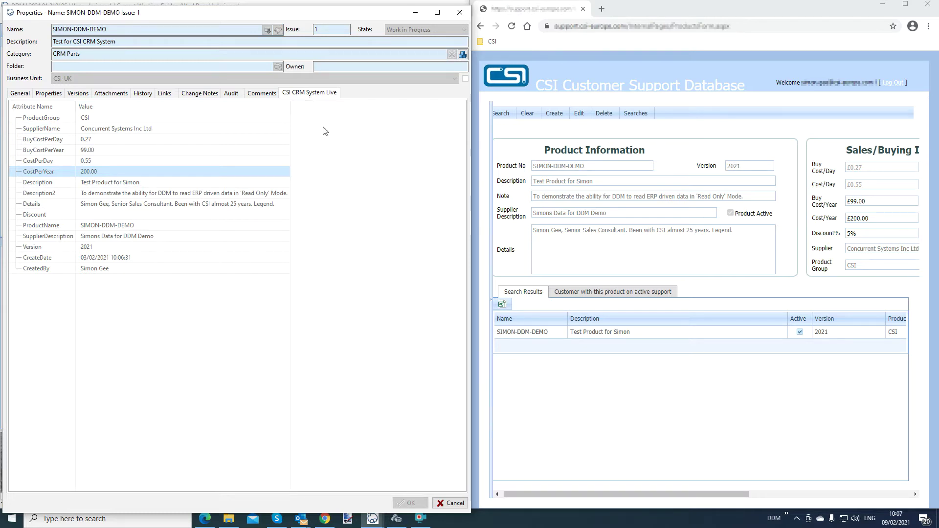
- In DDM Administration, examine the connection and SQL query settings of the Parts custom UI tab CSI CRM System Live, leaving without saving
mouse_move(396, 519)
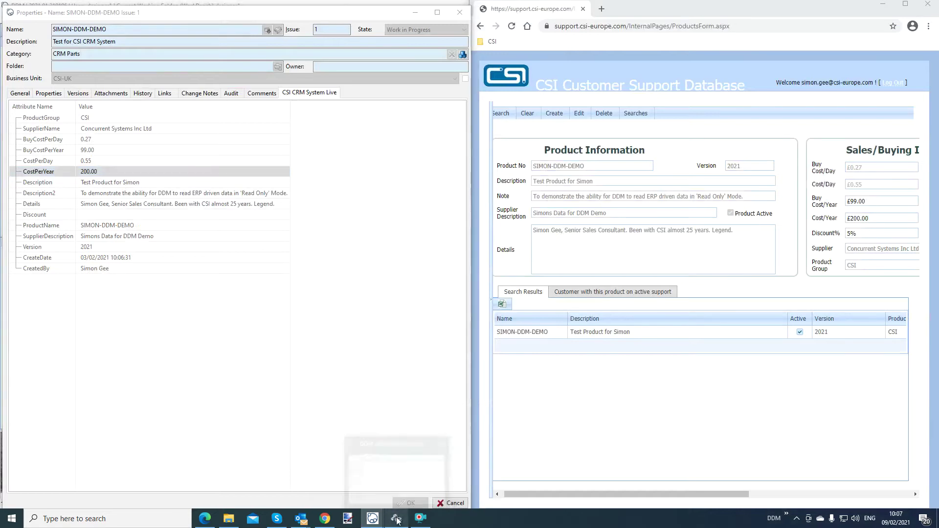
left_click(396, 519)
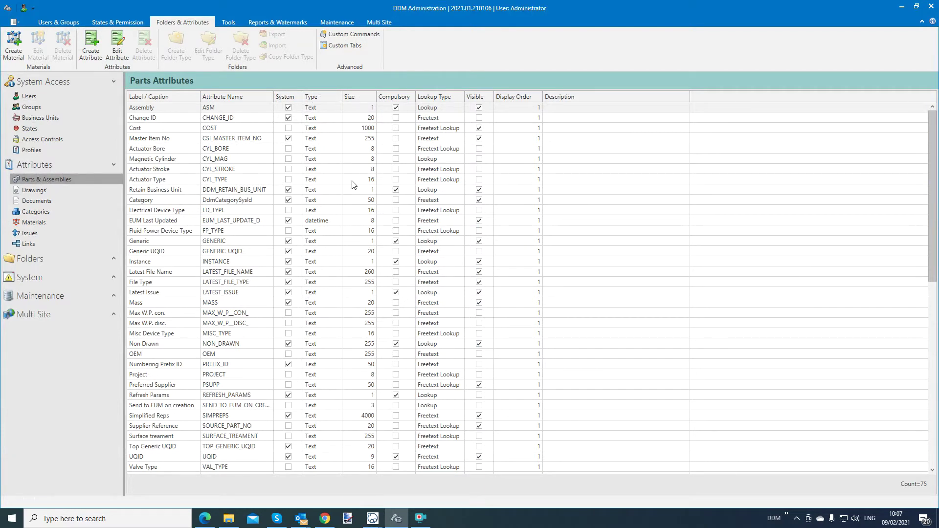
left_click(353, 48)
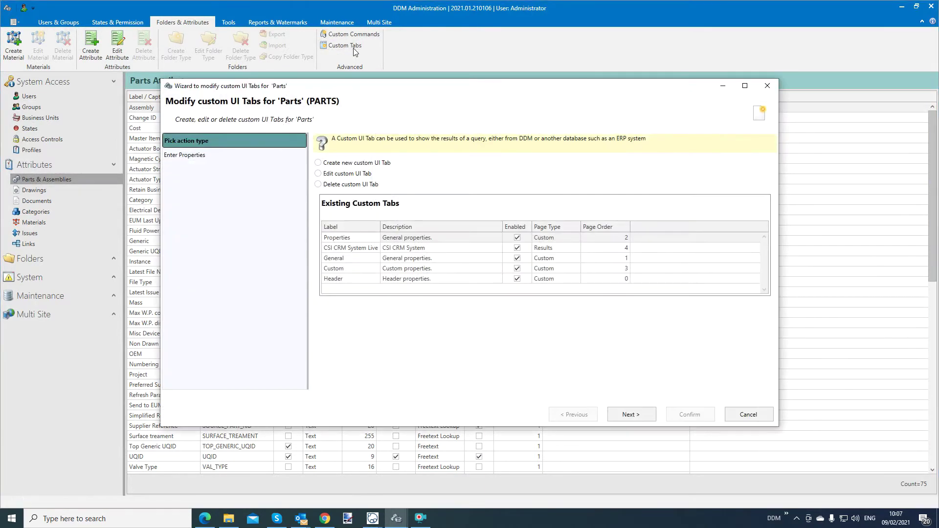
left_click(318, 173)
left_click(409, 249)
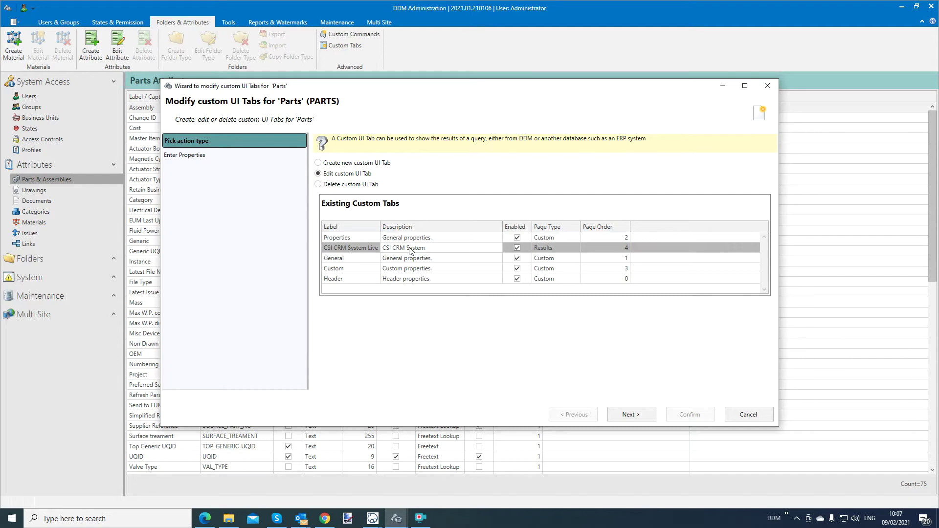
left_click(633, 416)
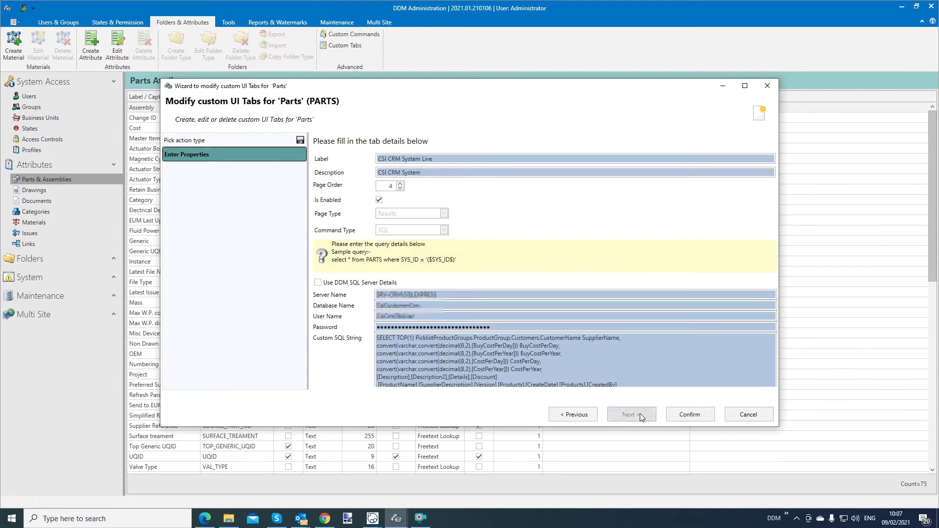
left_click(430, 159)
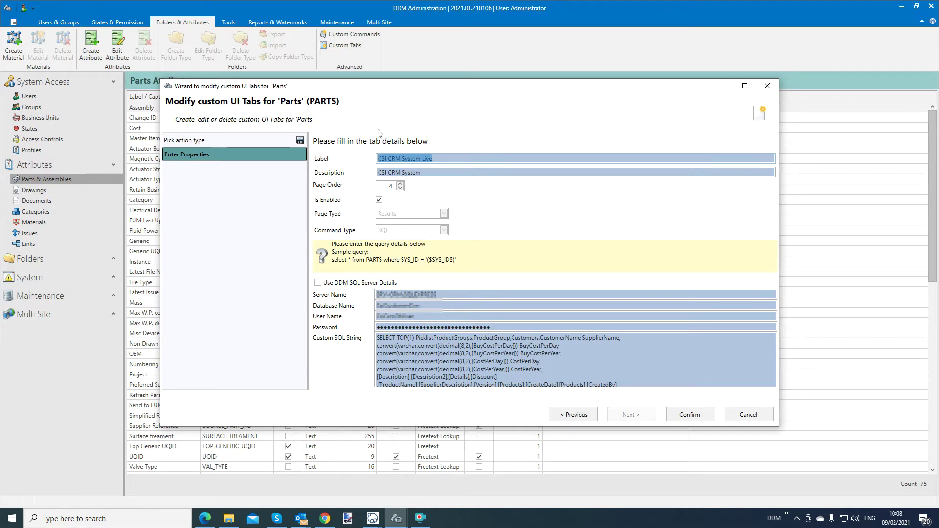
left_click(747, 415)
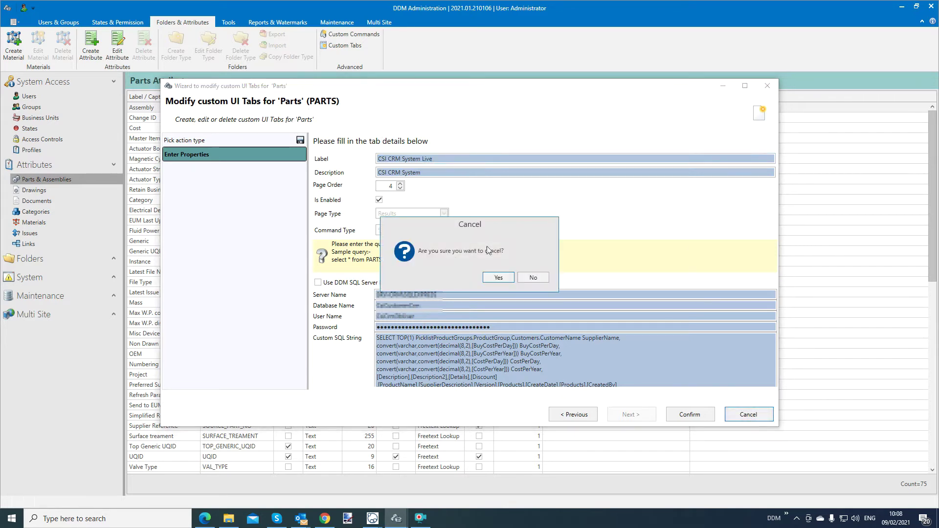
left_click(498, 277)
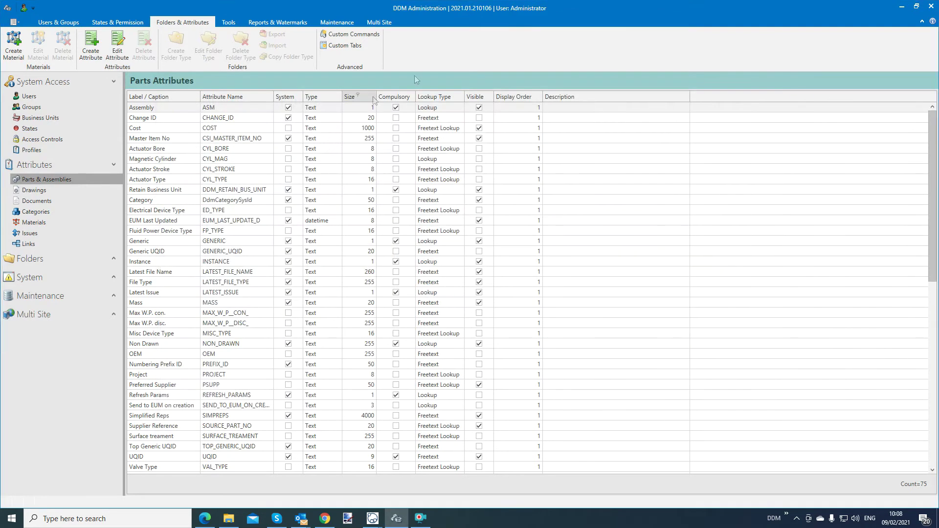
left_click(901, 7)
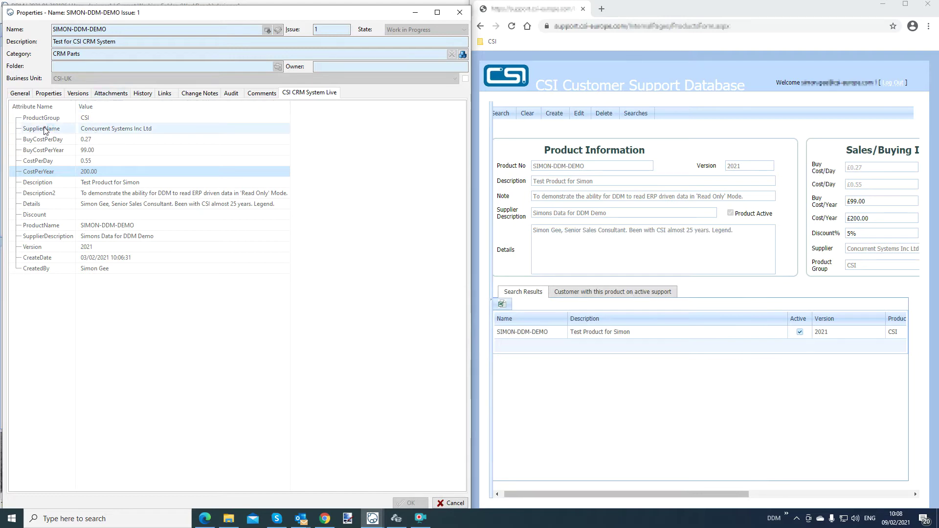
- Close the SIMON-DDM-DEMO part properties and collapse the PRJ-00000206 project in the pinned folders
left_click(460, 12)
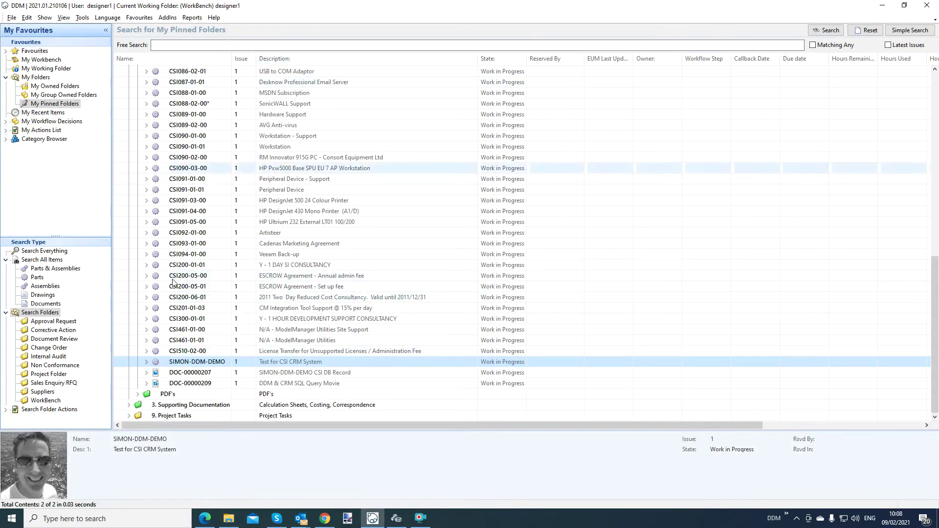
scroll(197, 161, "up", 6)
scroll(197, 161, "up", 10)
left_click(120, 81)
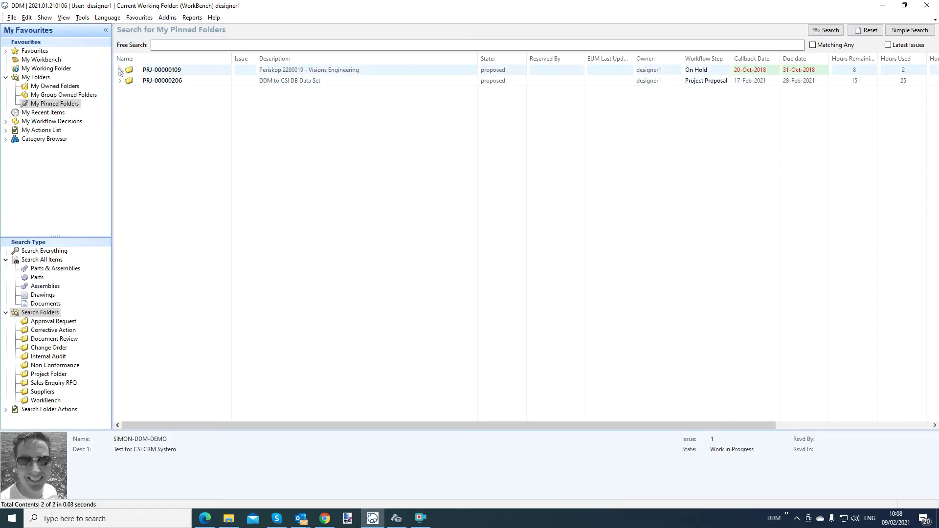
- Expand project PRJ-00000109 down to the CAD folder under 2. Data and select the 2290019 PERISKOP ASSEMBLY, issue 0A
left_click(120, 70)
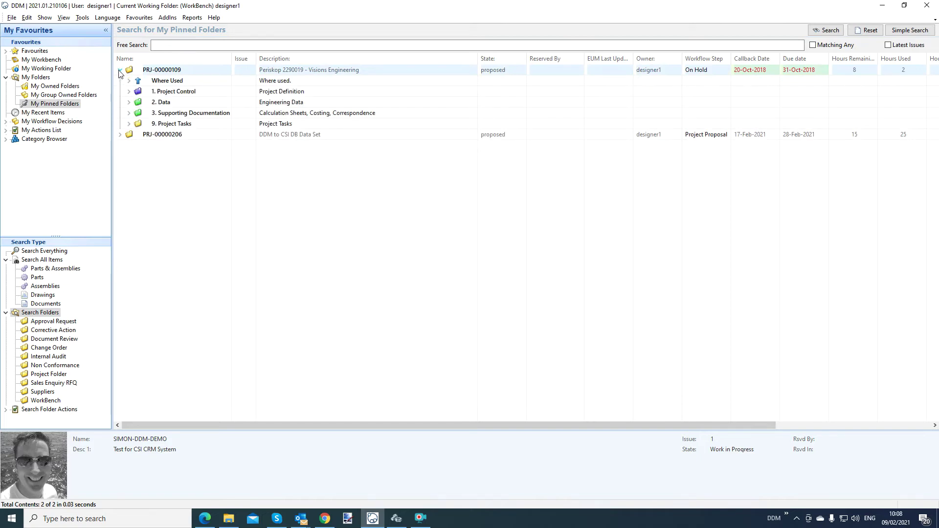
left_click(129, 102)
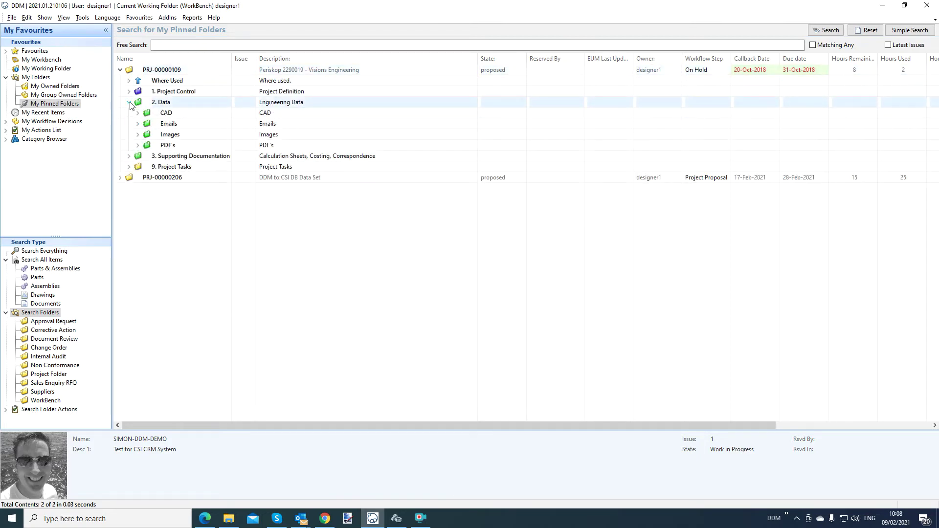
left_click(138, 113)
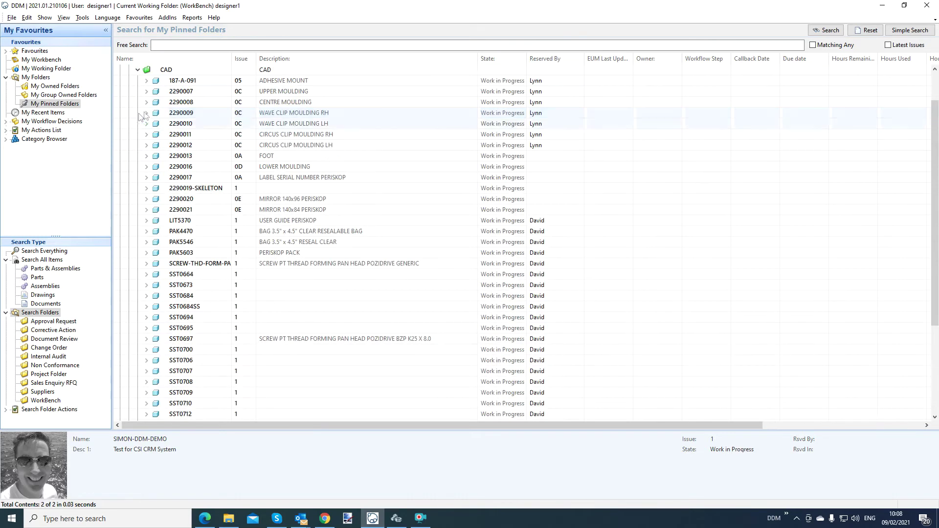
scroll(293, 220, "down", 5)
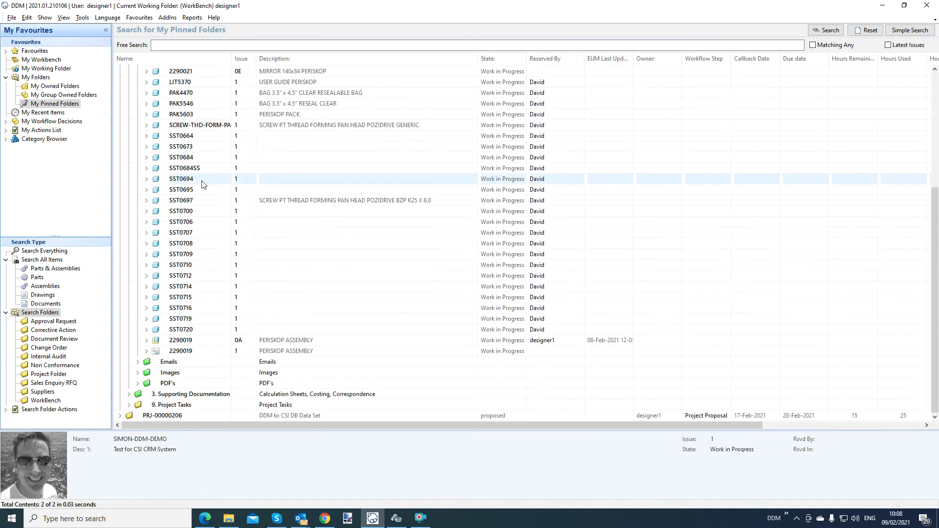
left_click(293, 343)
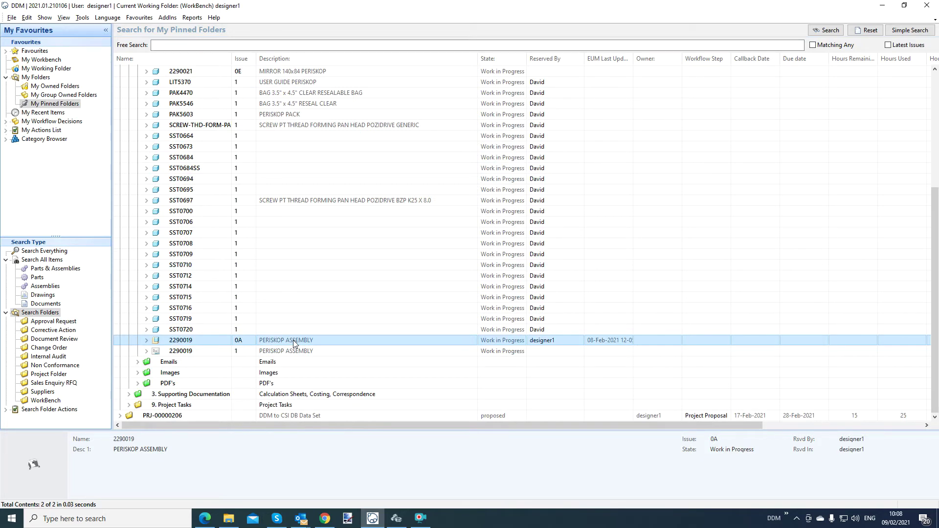
- Switch to File Explorer and show the full path of the EUMOut folder
left_click(229, 519)
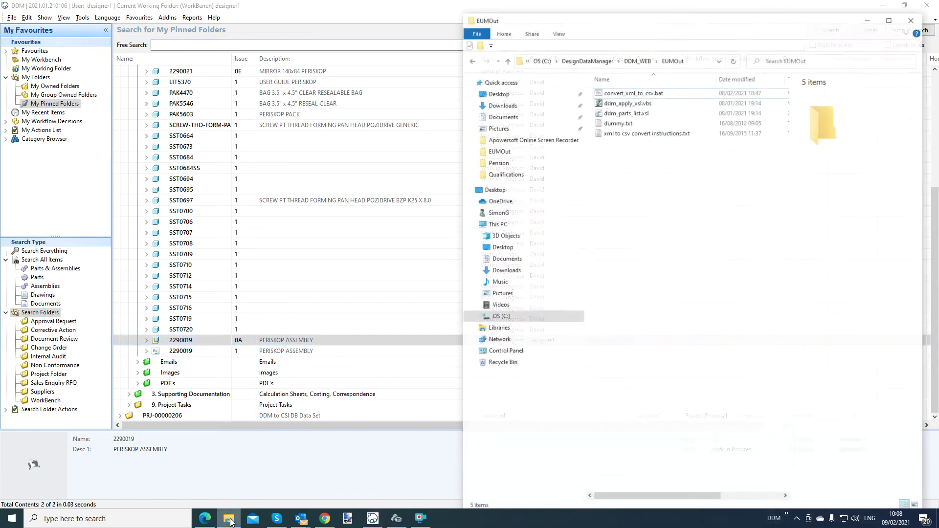
left_click(710, 48)
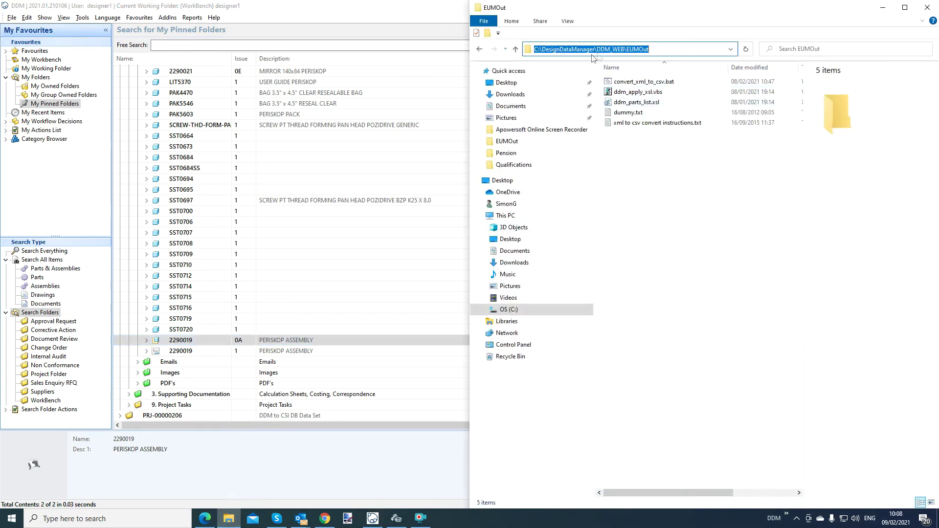
left_click(670, 170)
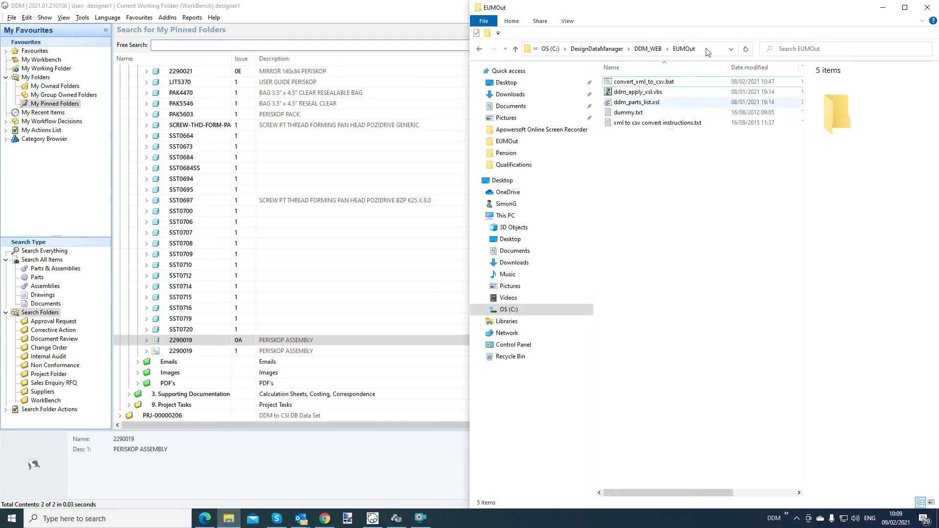
- Widen the EUM Last Updated column in DDM to show the periskop assembly's full timestamp, and return to the EUMOut folder
left_click(337, 341)
left_click(338, 341)
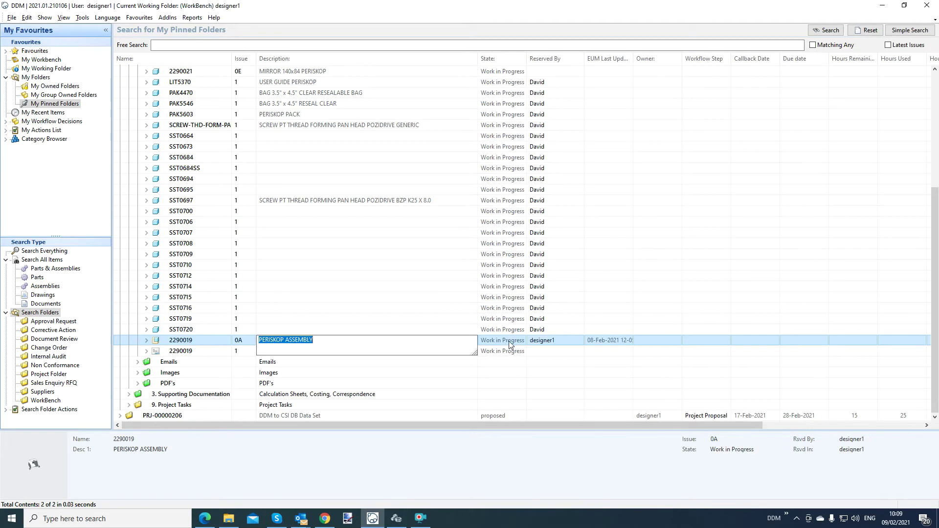
mouse_move(634, 60)
left_mouse_down()
mouse_move(678, 61)
mouse_move(647, 63)
left_mouse_up()
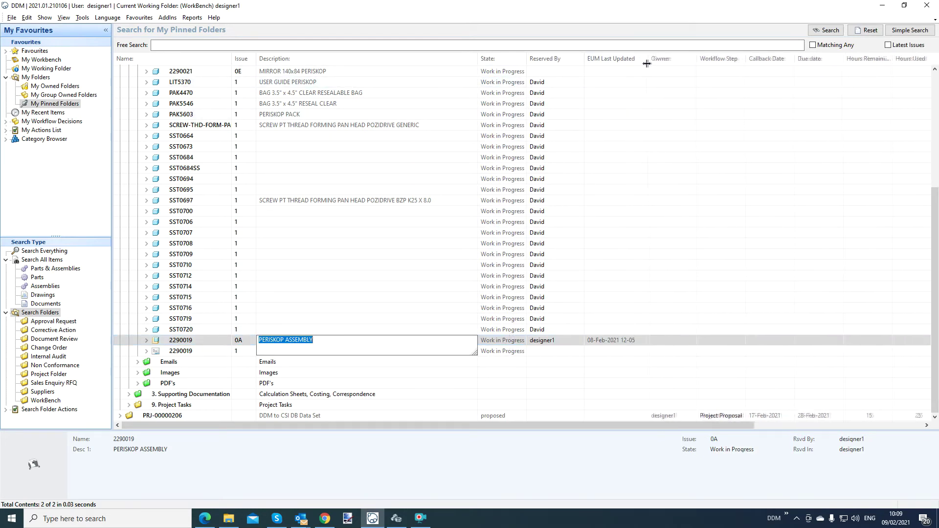
left_click(228, 518)
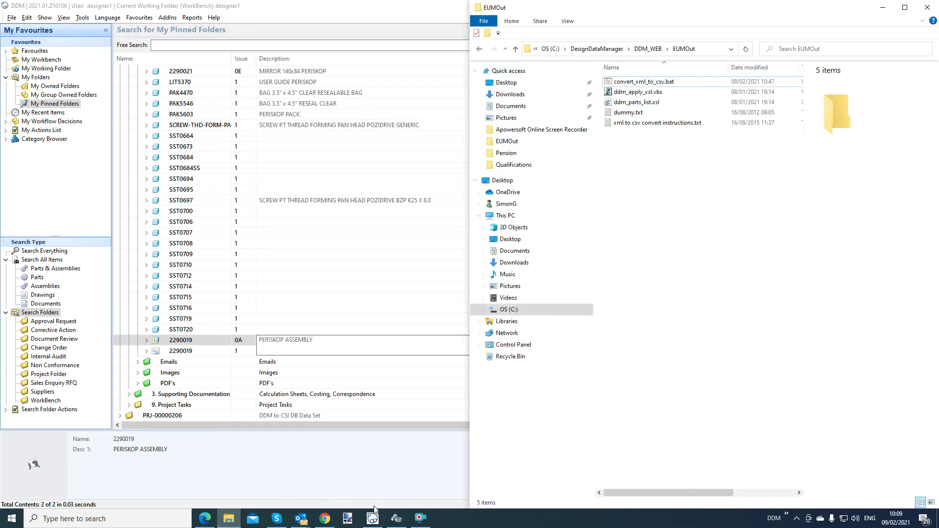
- Switch to DDM Administration and look through the EUM ERP Export system settings from assemblies to documents
left_click(396, 519)
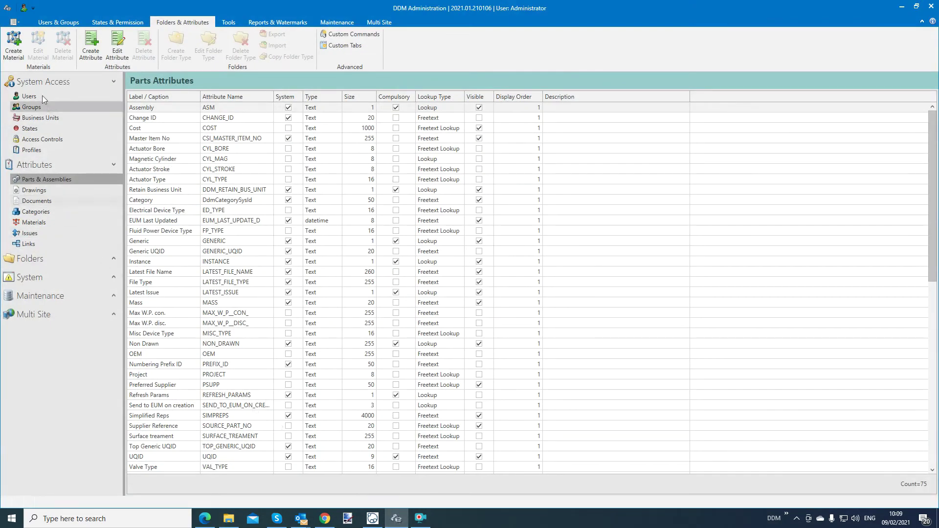
left_click(113, 278)
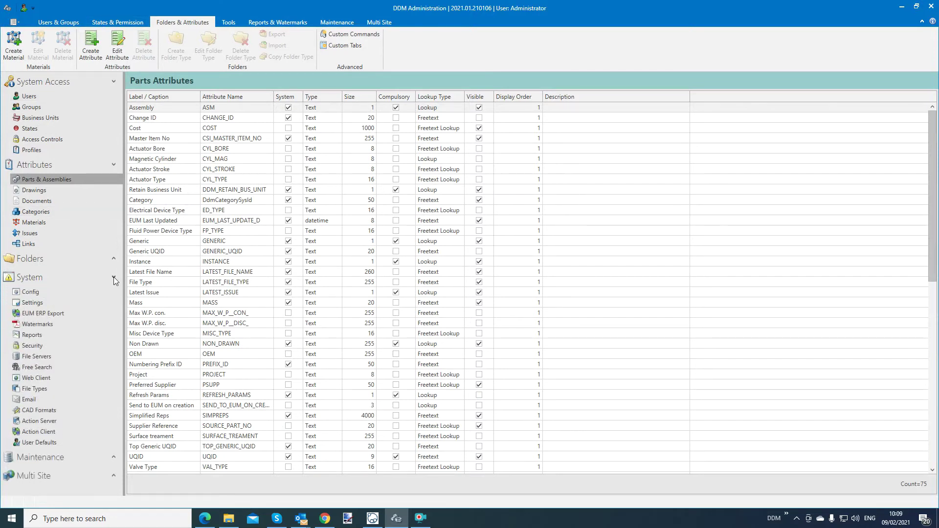
left_click(49, 312)
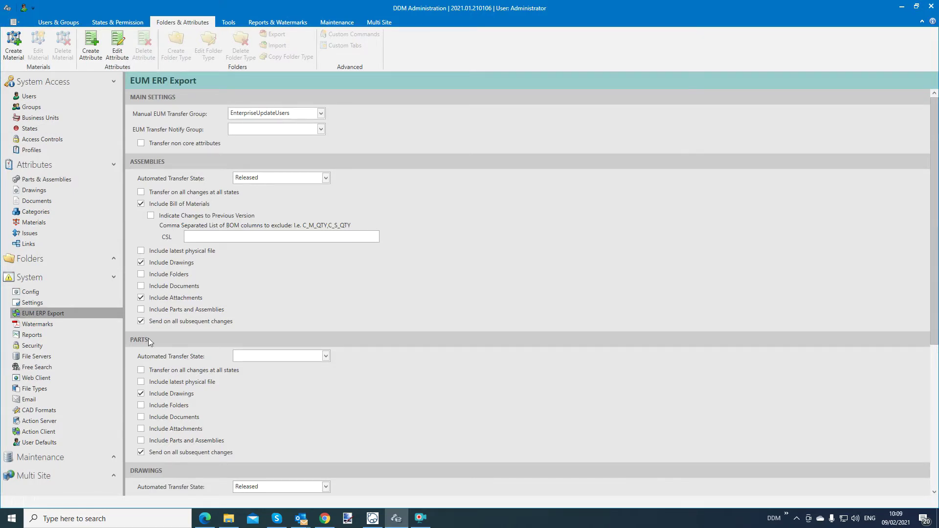
scroll(159, 399, "down", 5)
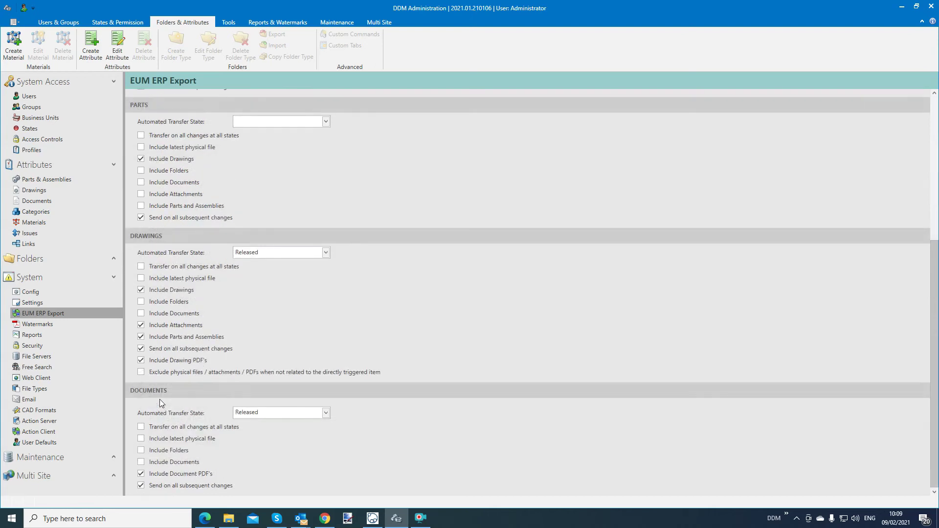
scroll(159, 399, "up", 5)
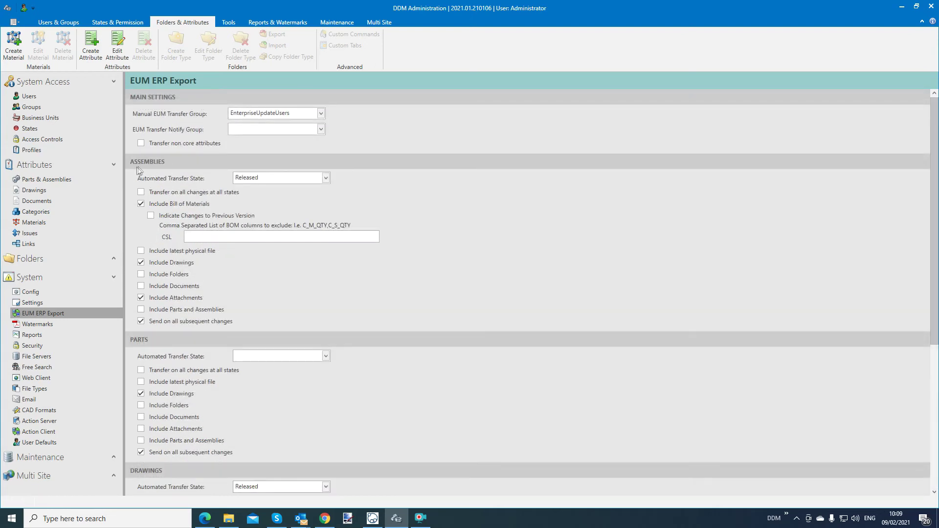
- Examine the automated transfer state choices for assemblies, keeping Released, and review the export options for parts and drawings
left_click(327, 178)
left_click(265, 219)
scroll(260, 361, "down", 1)
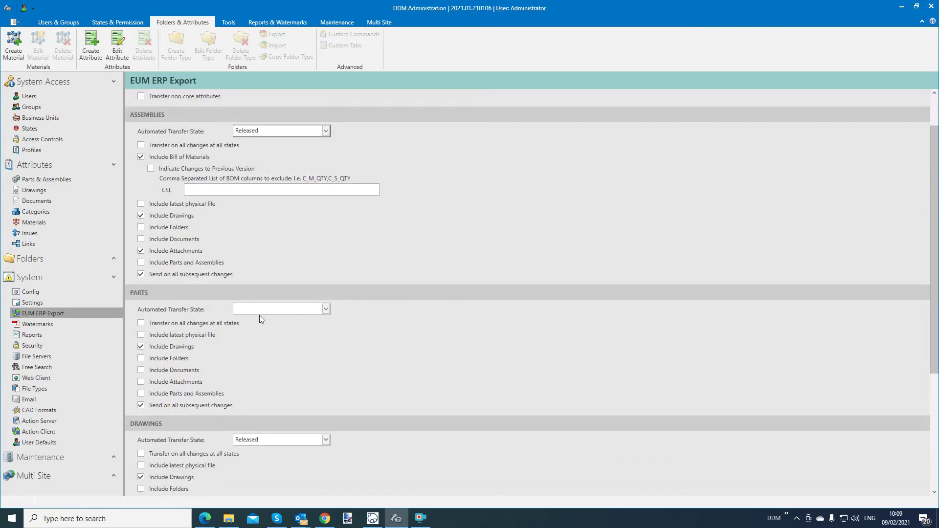
scroll(259, 315, "down", 3)
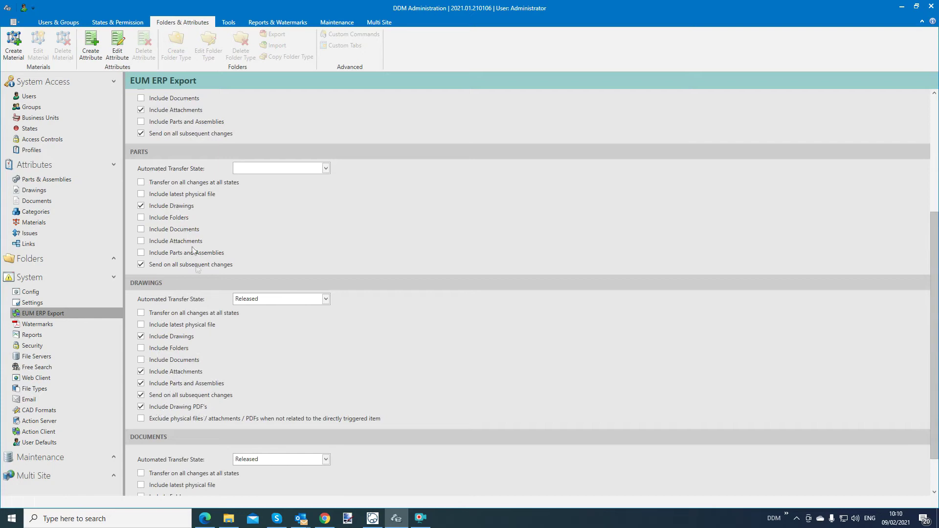
- Review the EUM ERP Export settings from parts back up to assemblies, and show the EUMOut folder's full path in File Explorer
scroll(195, 267, "up", 2)
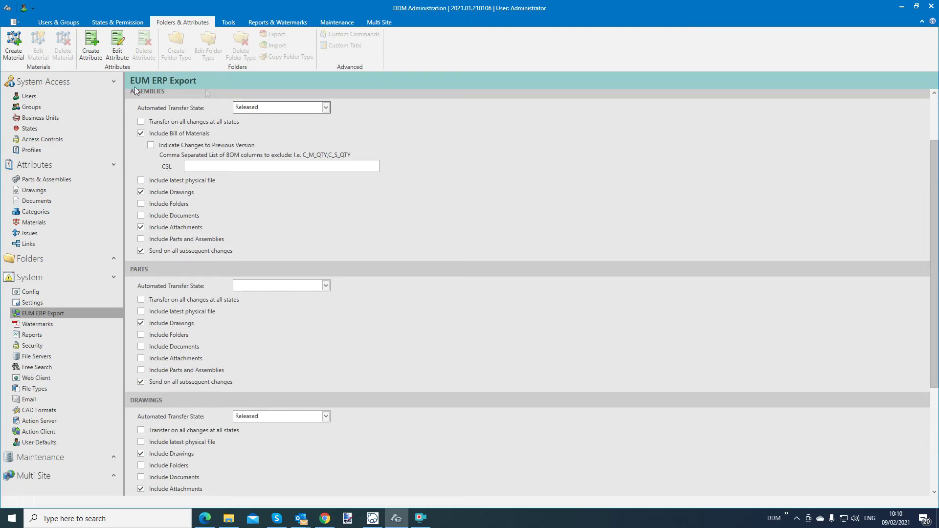
scroll(207, 182, "up", 2)
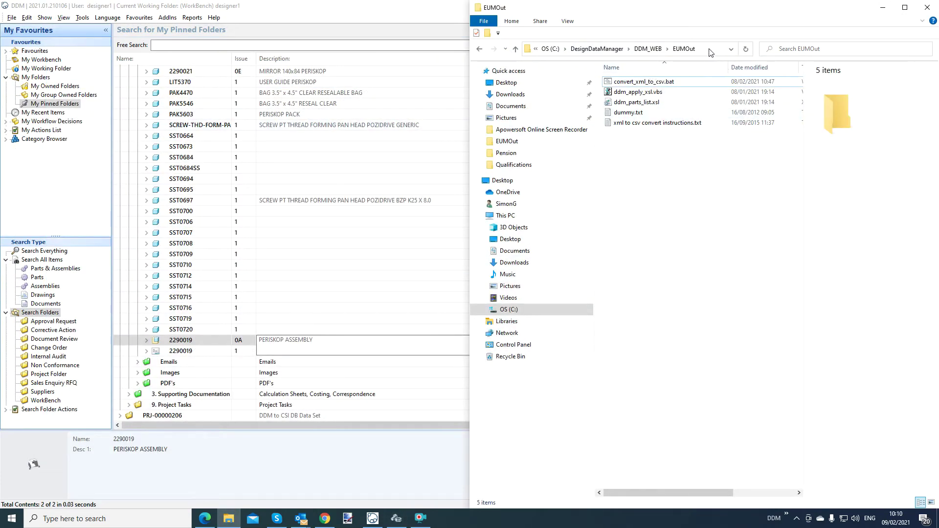
left_click(710, 48)
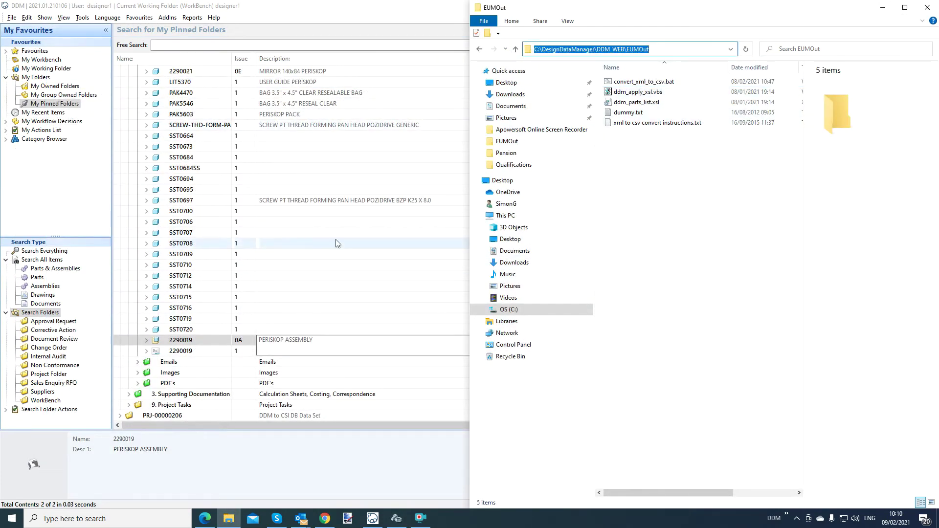
- Return to DDM and look through the PERISKOP ASSEMBLY's Send To options, including the new folder types
left_click(310, 254)
right_click(304, 340)
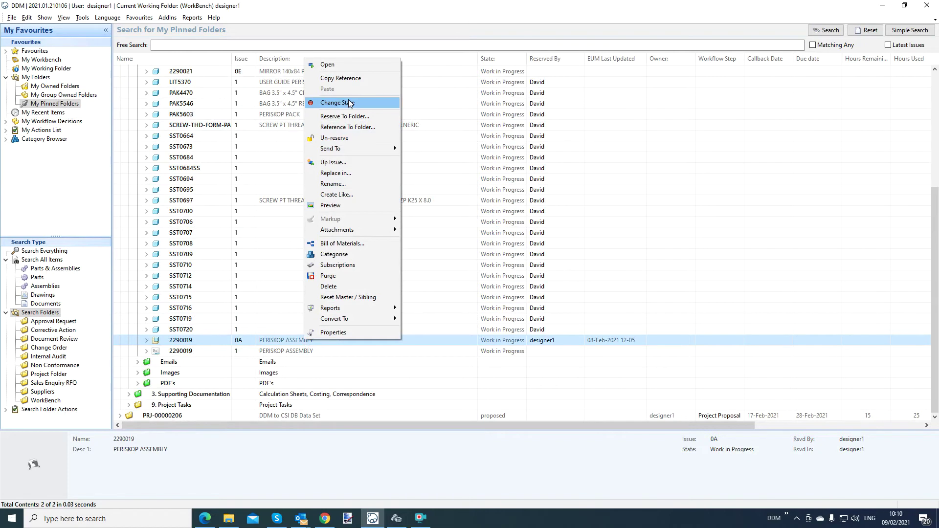
mouse_move(362, 146)
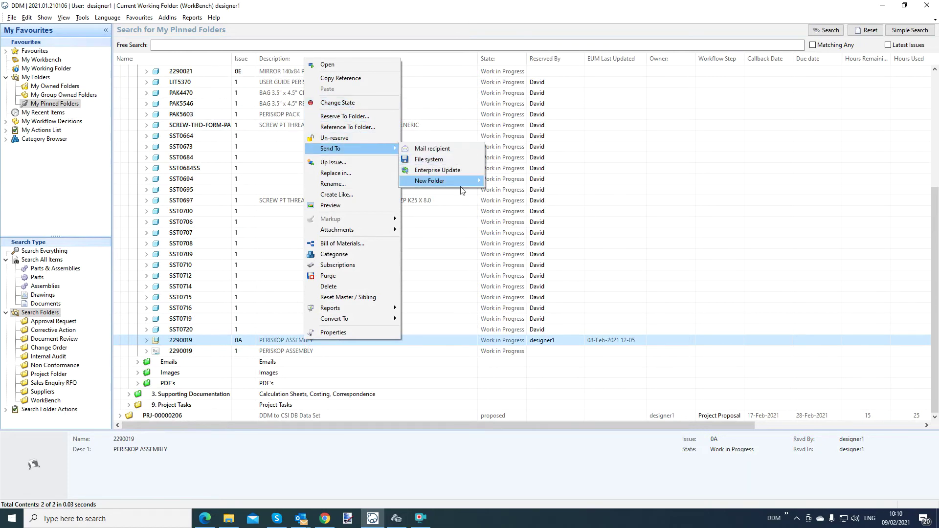
mouse_move(459, 183)
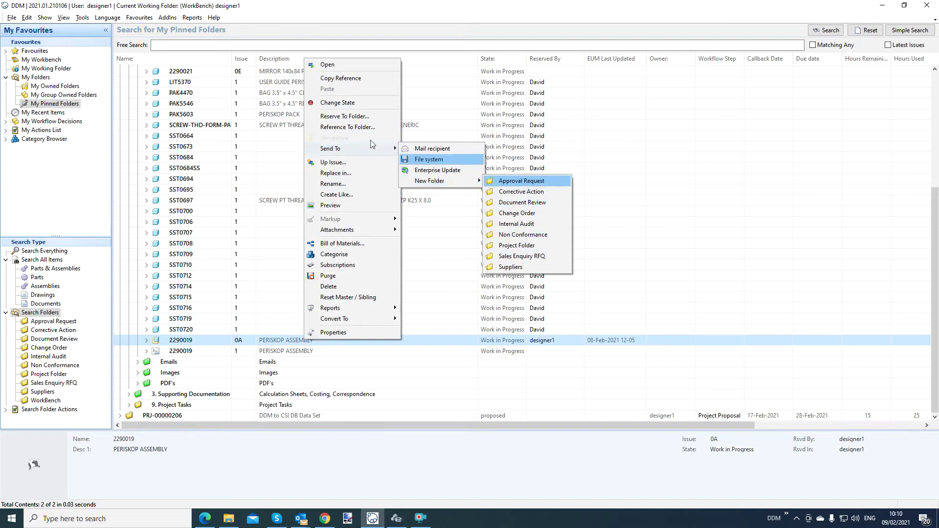
- Change the state of assembly 2290019 to Released with the comment "Ok for production"
left_click(346, 104)
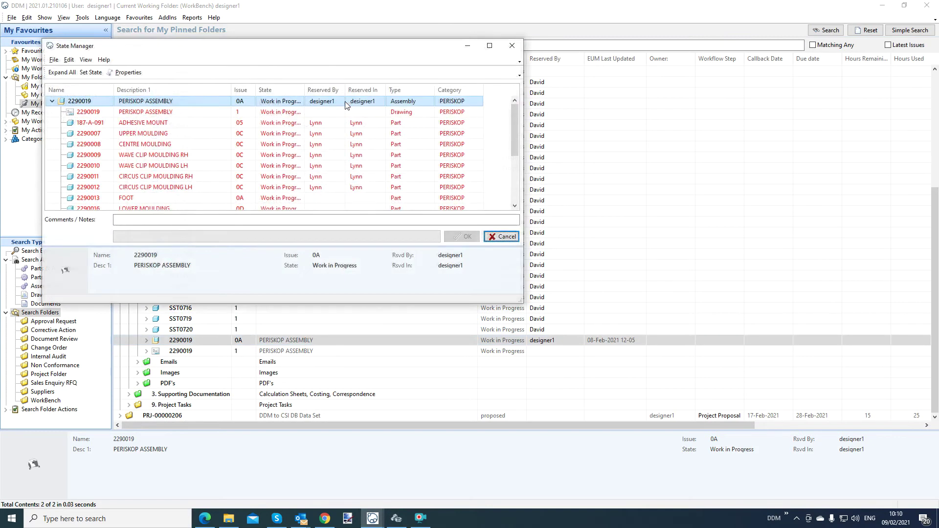
left_click(161, 221)
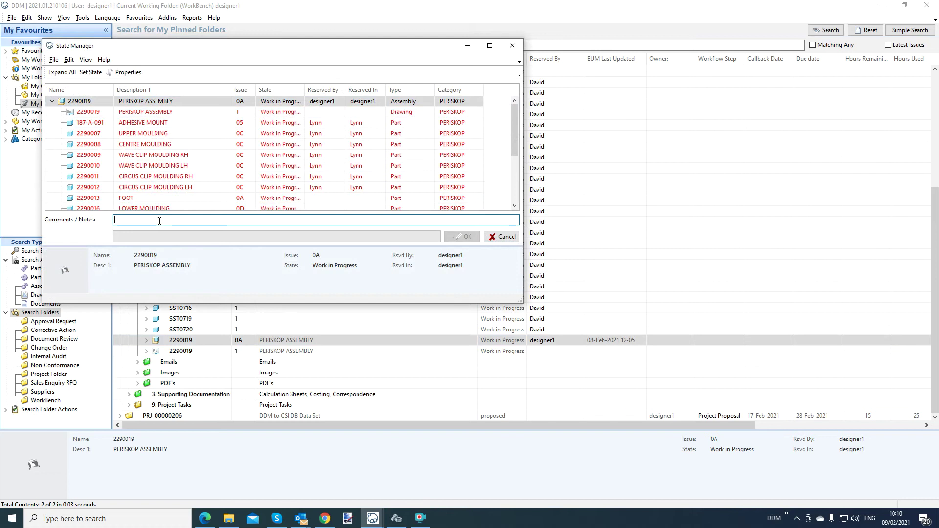
type("Ok for production")
left_click(93, 72)
left_click(169, 80)
left_click(135, 107)
left_click(175, 95)
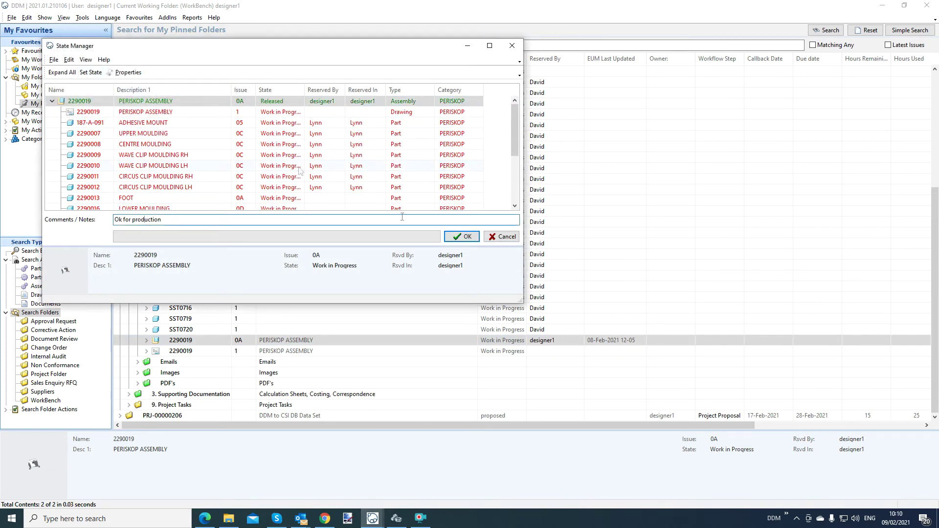
left_click(455, 238)
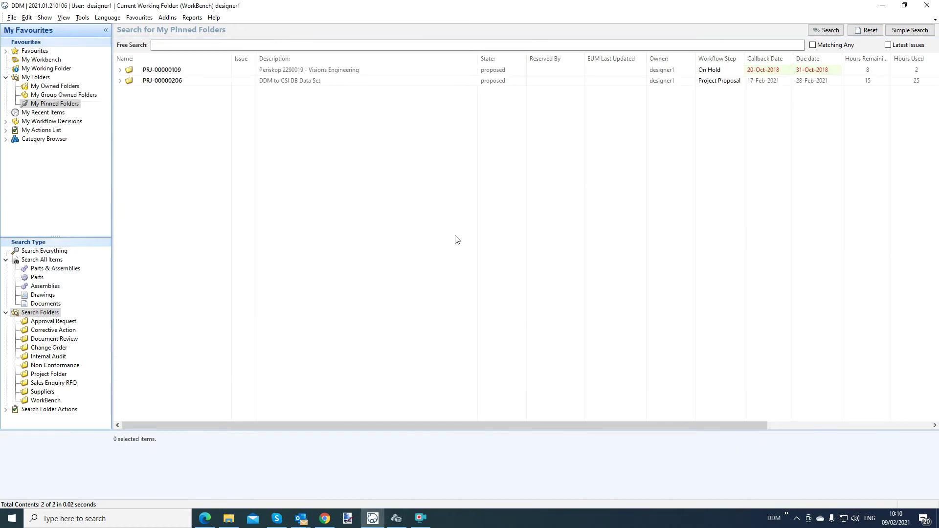
- Expand PRJ-00000109 to the CAD folder under 2. Data and select the PERISKOP ASSEMBLY to check its state
left_click(120, 70)
left_click(129, 102)
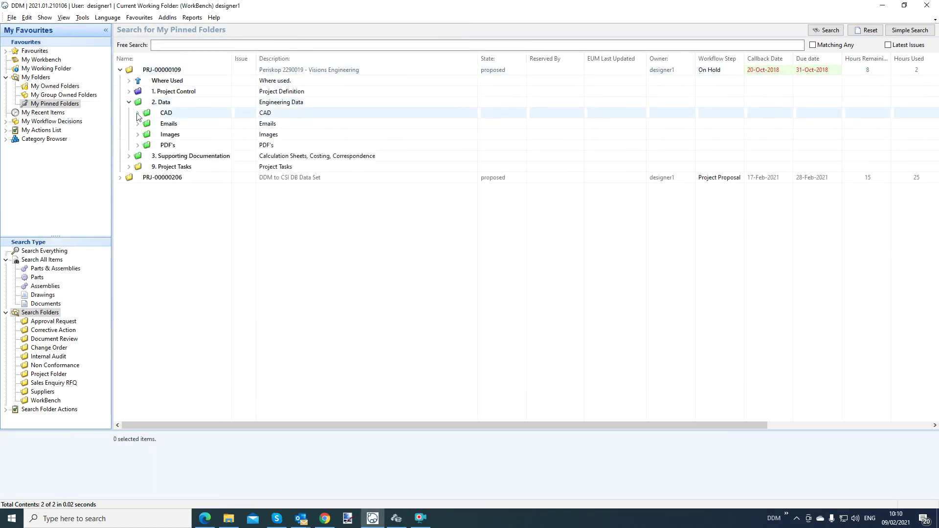
left_click(137, 112)
scroll(251, 272, "down", 3)
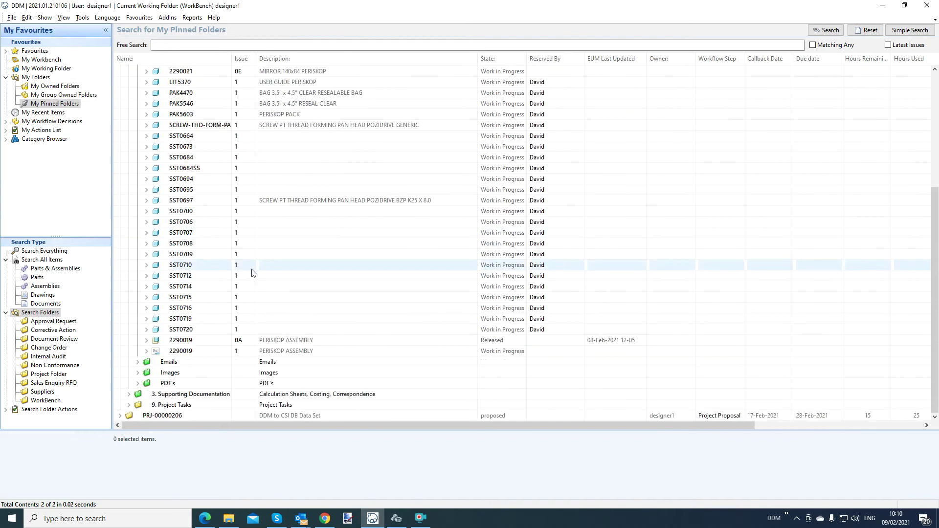
left_click(376, 341)
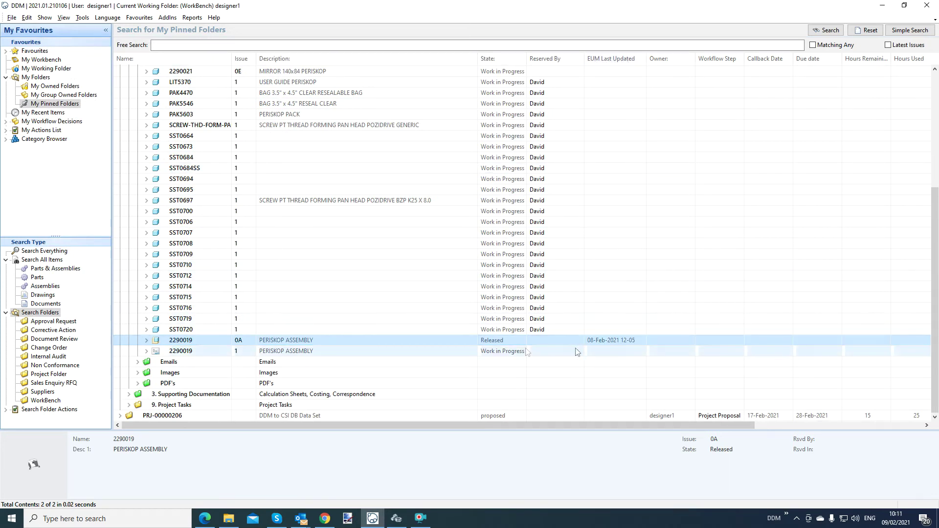
- Refresh the pinned folders, reopen PRJ-00000109's CAD folder to check the periskop assembly's EUM timestamp, and check the EUMOut folder
key("F5")
left_click(120, 71)
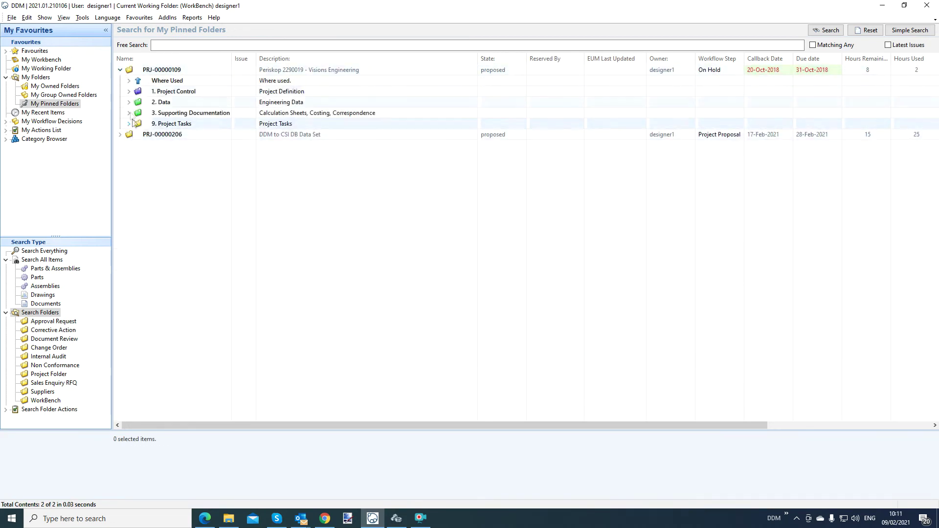
left_click(131, 104)
left_click(137, 113)
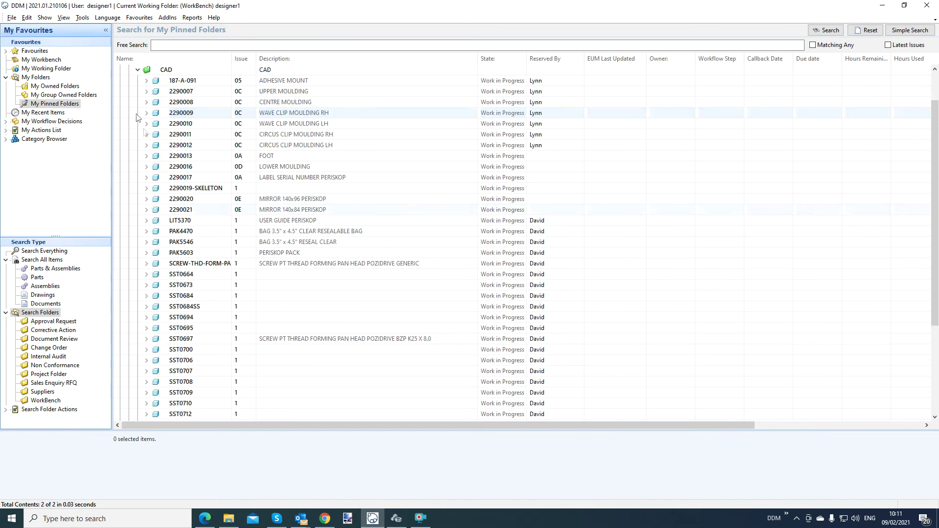
scroll(274, 278, "down", 5)
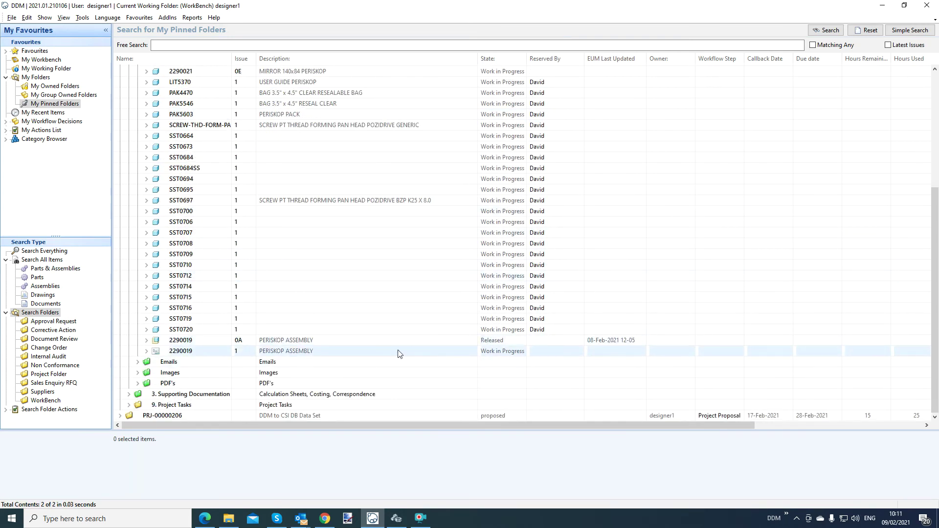
mouse_move(228, 518)
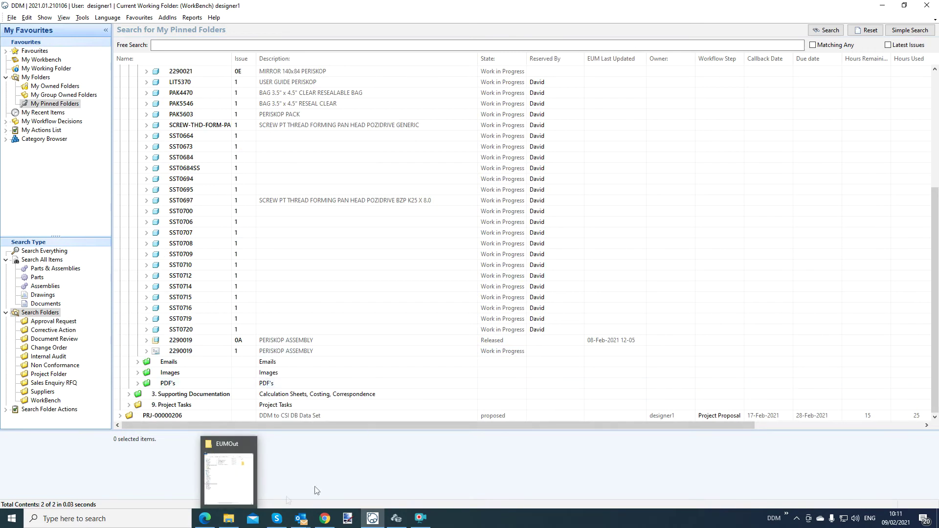
left_click(241, 478)
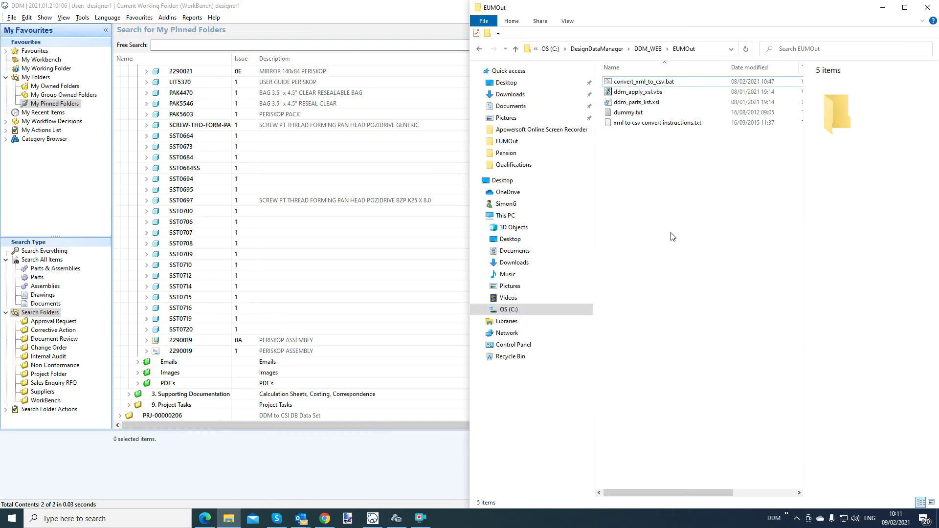
- Examine the audit history in the periskop assembly's properties for the automatic EUM send, and close the properties
left_click(314, 340)
right_click(313, 340)
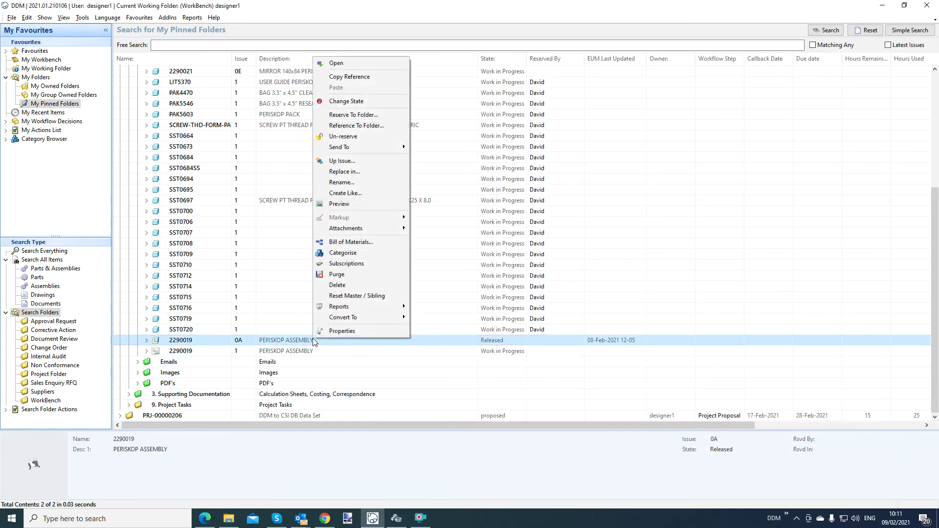
left_click(338, 331)
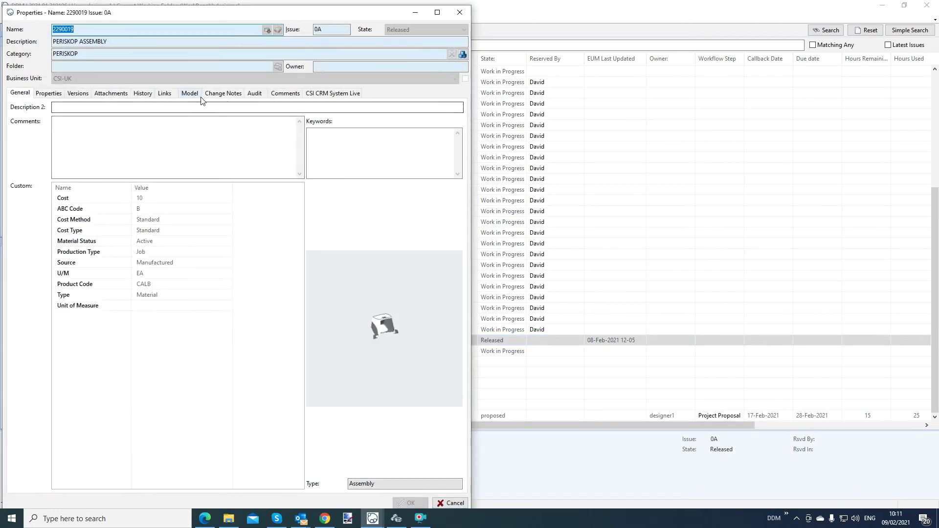
left_click(253, 94)
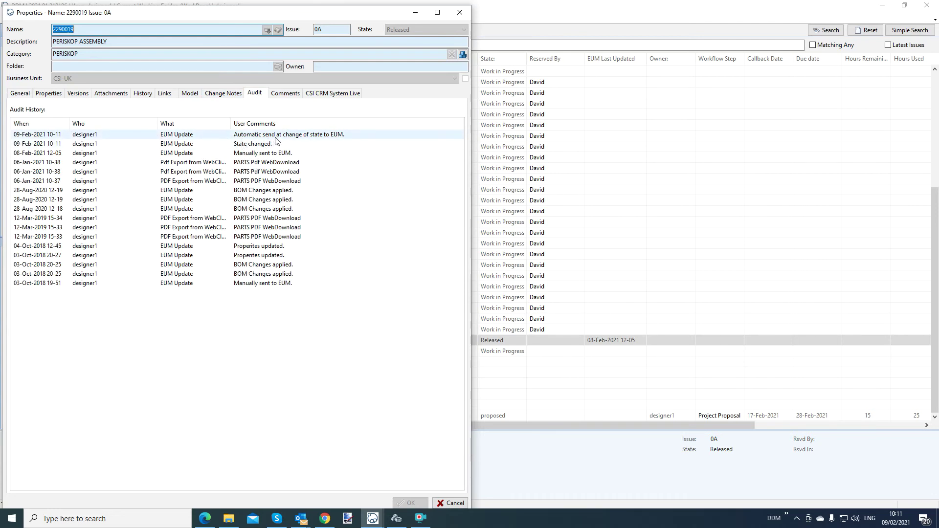
left_click(450, 503)
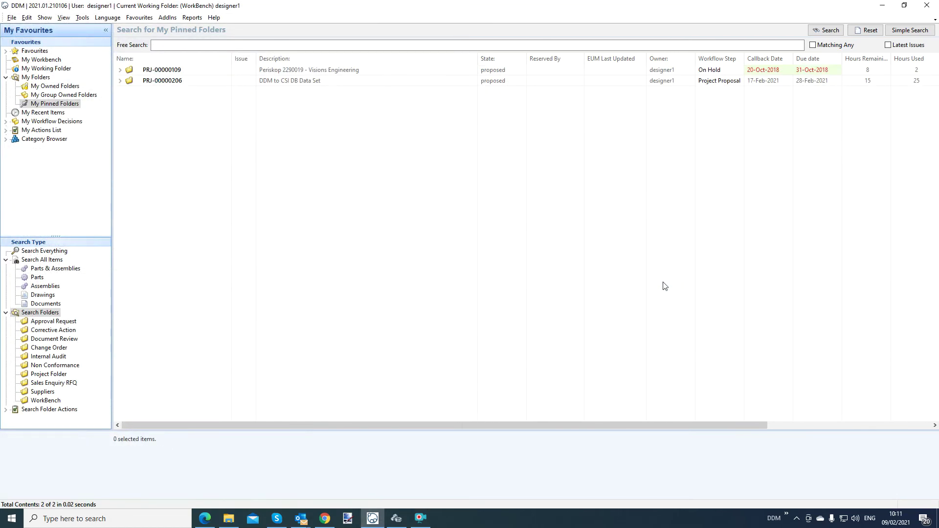
- Reopen the CAD folder under PRJ-00000109's Data folder and select the periskop assembly to check its EUM Last Updated value
left_click(120, 70)
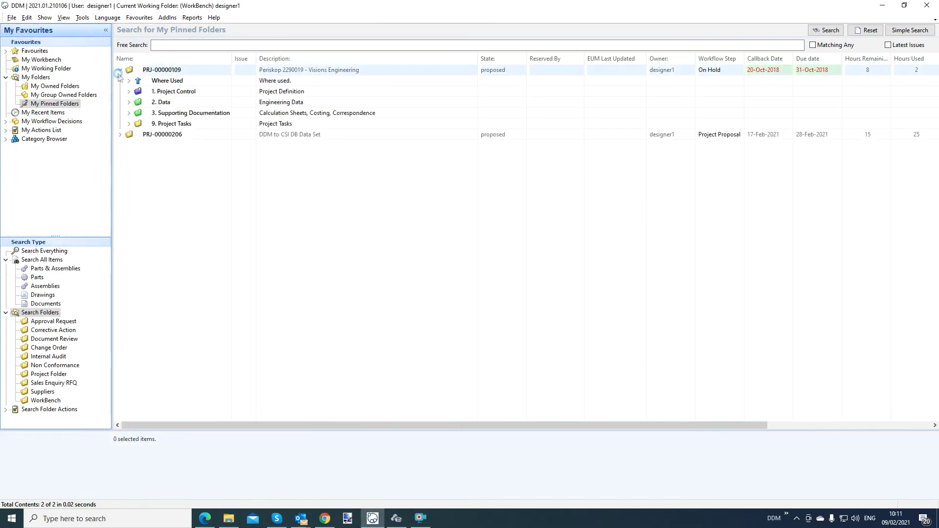
left_click(128, 102)
left_click(138, 112)
scroll(351, 246, "down", 1)
left_click(615, 345)
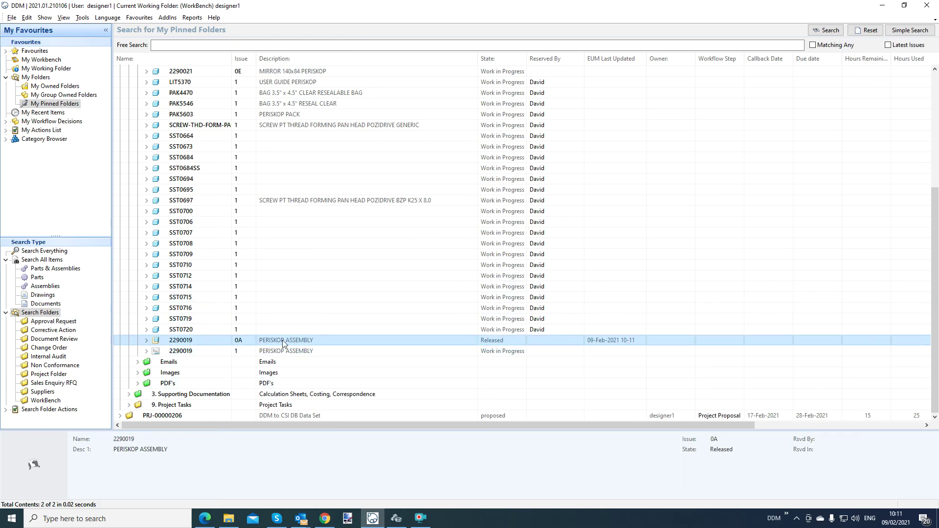
- Switch to the EUMOut folder in File Explorer and check the exported assembly files and the folder's path
left_click(228, 518)
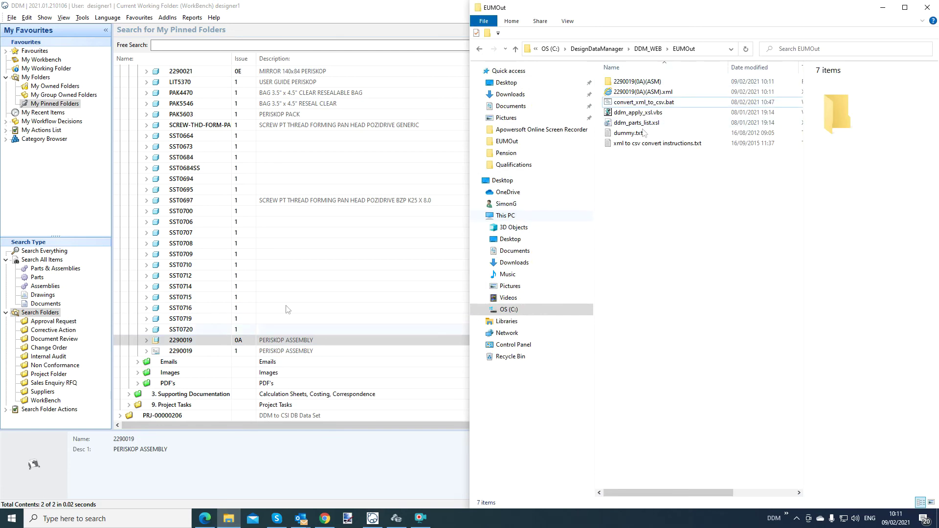
left_click(177, 344)
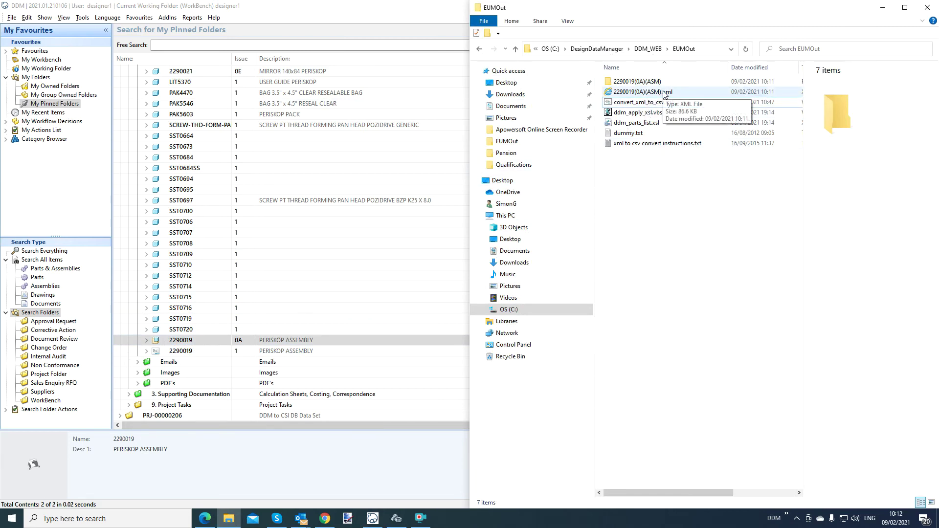
left_click(706, 50)
left_click(697, 165)
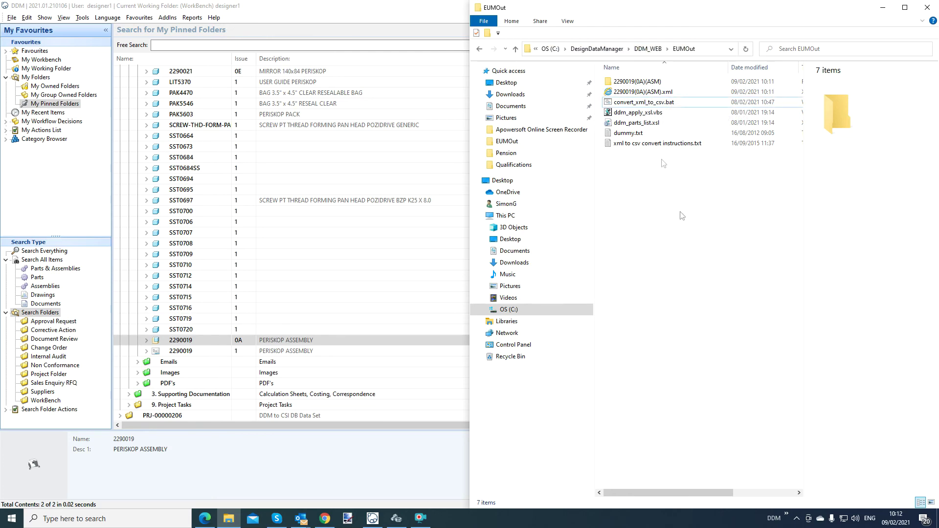
- Open 2290019(0A)(ASM).xml, look through its bill of materials entries, and close the file
double_click(656, 92)
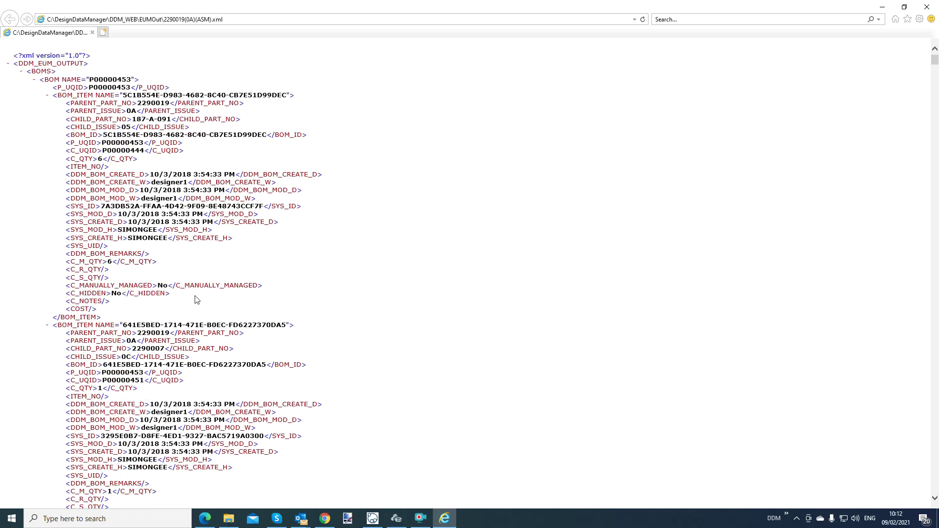
scroll(197, 299, "down", 10)
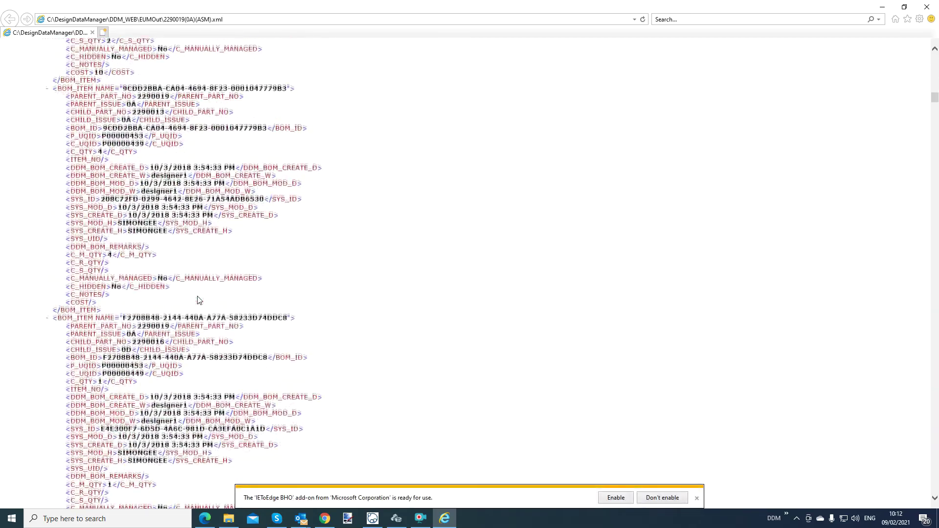
left_click(696, 498)
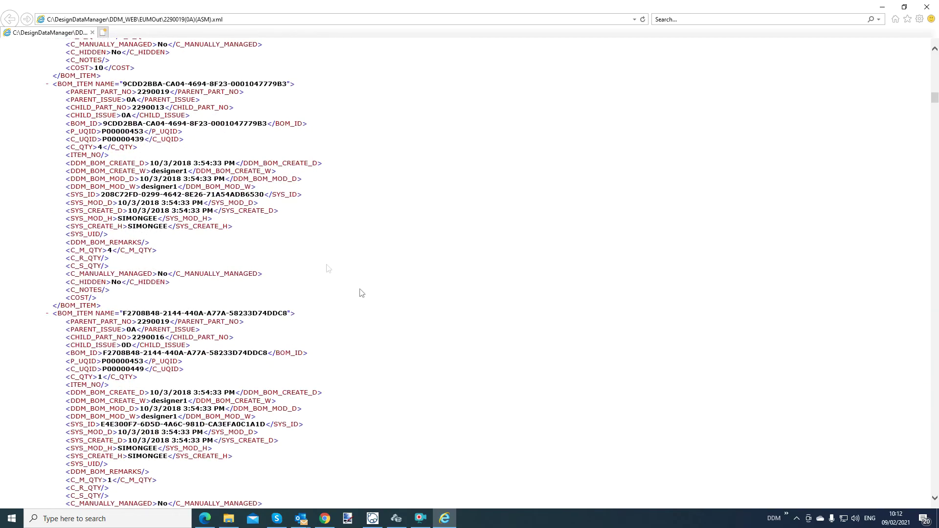
scroll(326, 270, "down", 6)
scroll(327, 271, "down", 10)
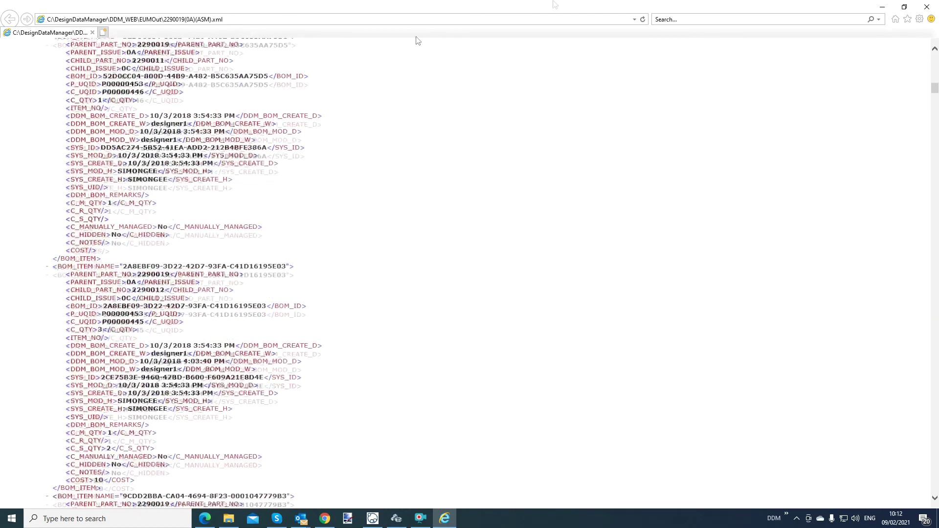
left_click(928, 8)
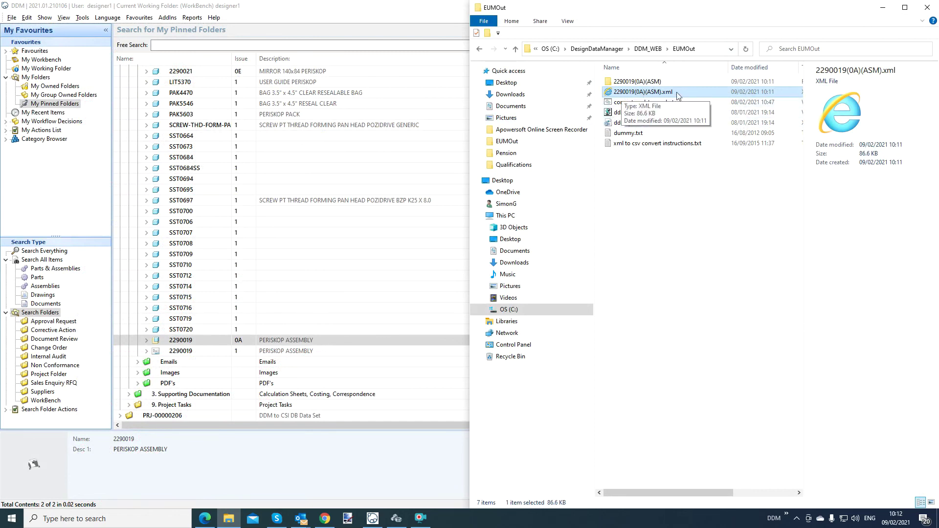
- Run convert_xml_to_csv.bat to convert the exported XML, and open 2290019(0A)(ASM).xml.csv in Excel
double_click(653, 102)
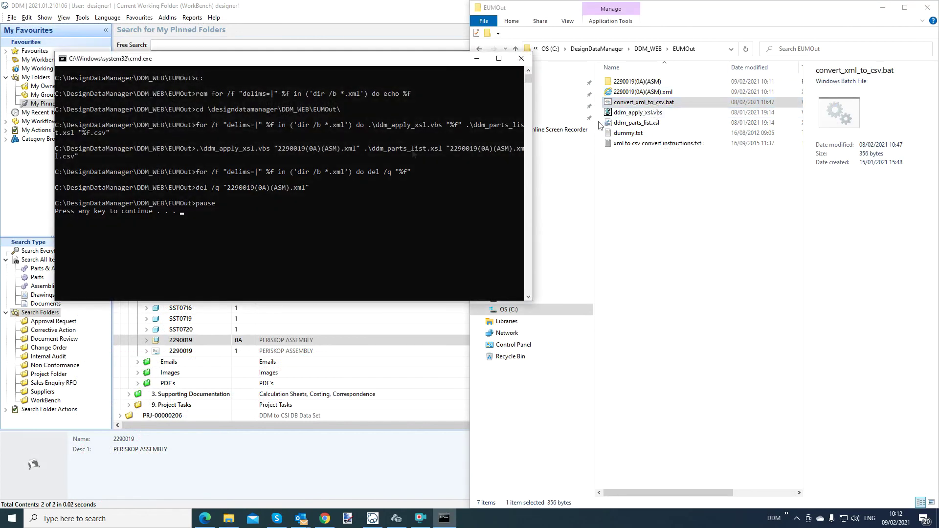
key("Return")
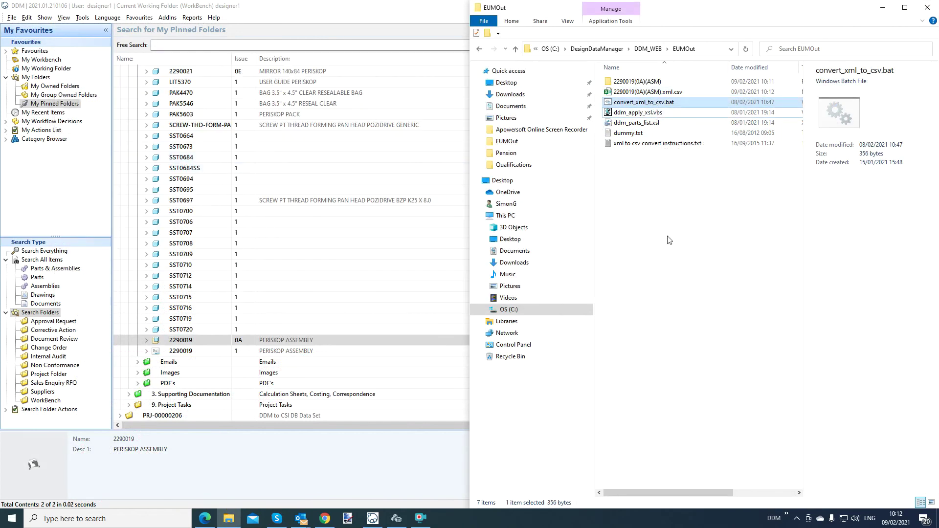
double_click(677, 92)
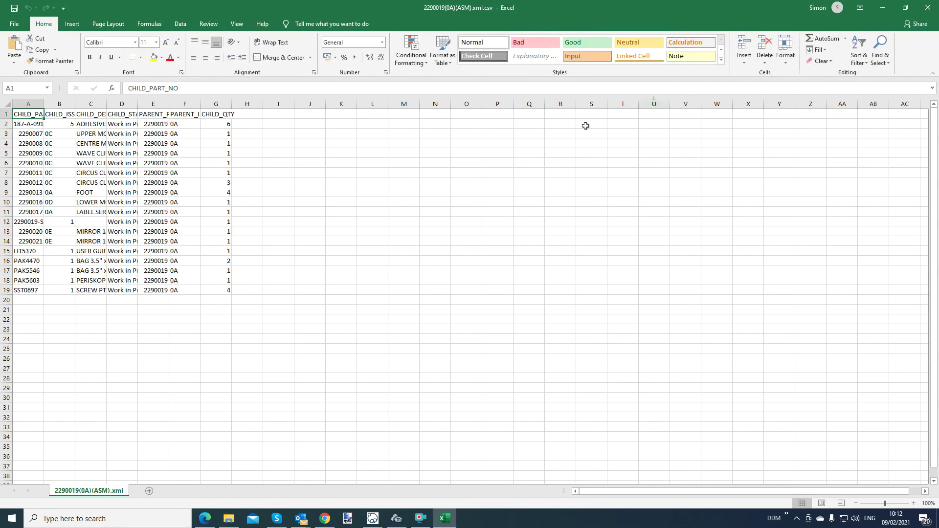
- Fit columns A to E to their contents to read the CSV's parts data, and close the workbook without saving
left_click_drag(44, 105, 44, 104)
double_click(44, 104)
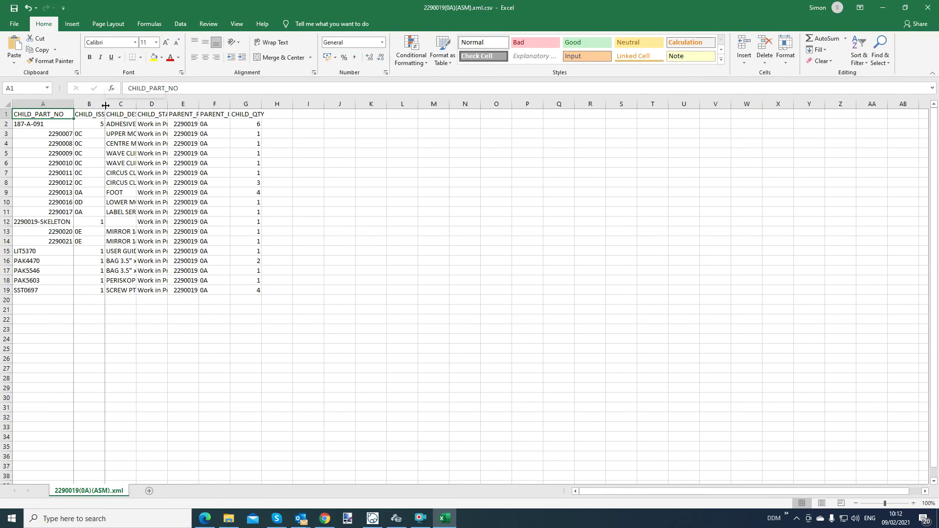
double_click(104, 104)
double_click(146, 104)
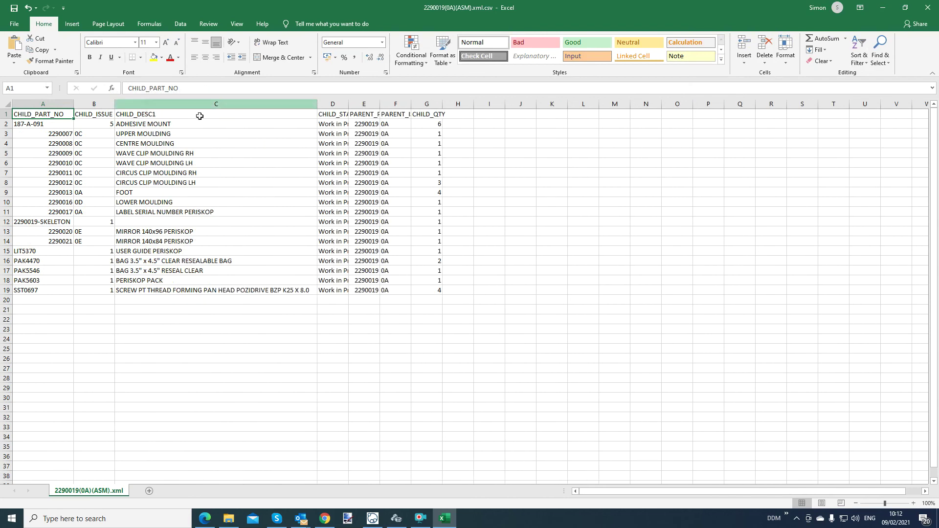
double_click(348, 104)
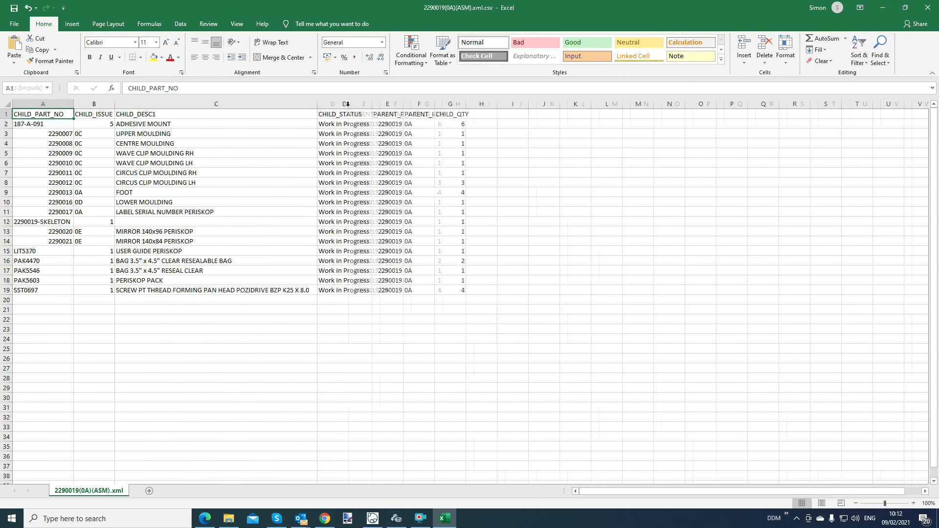
left_click_drag(404, 105, 404, 105)
double_click(404, 105)
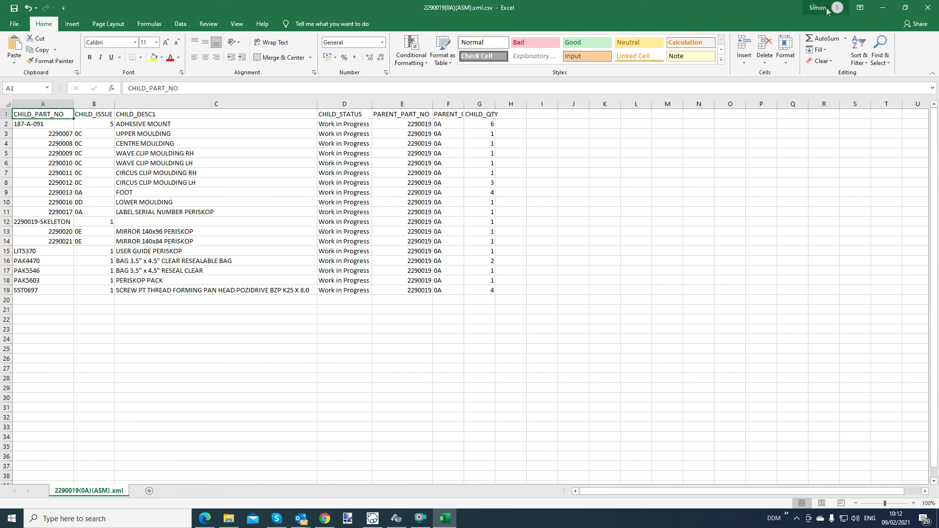
left_click(927, 8)
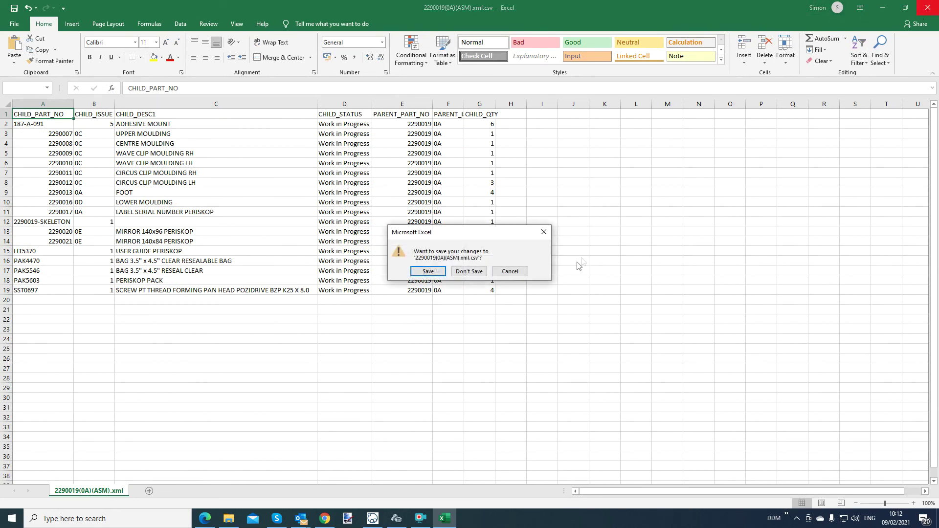
left_click(468, 270)
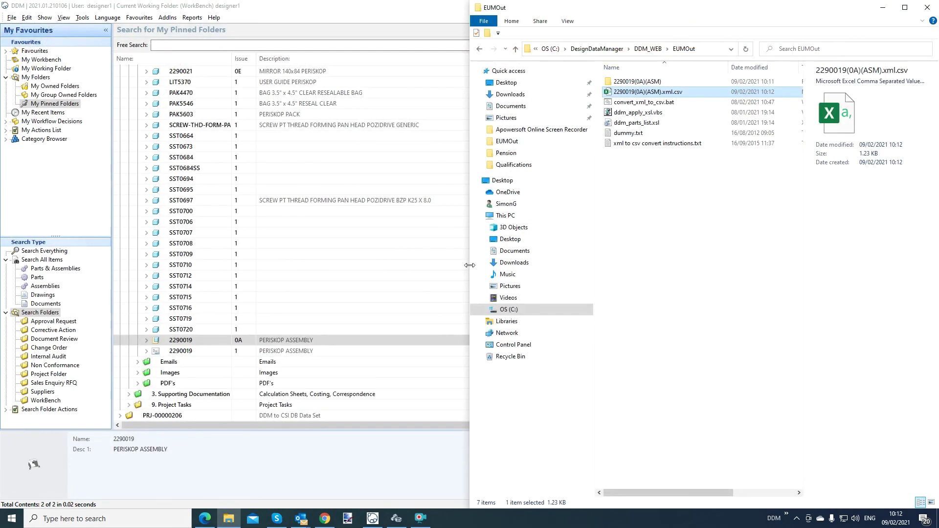